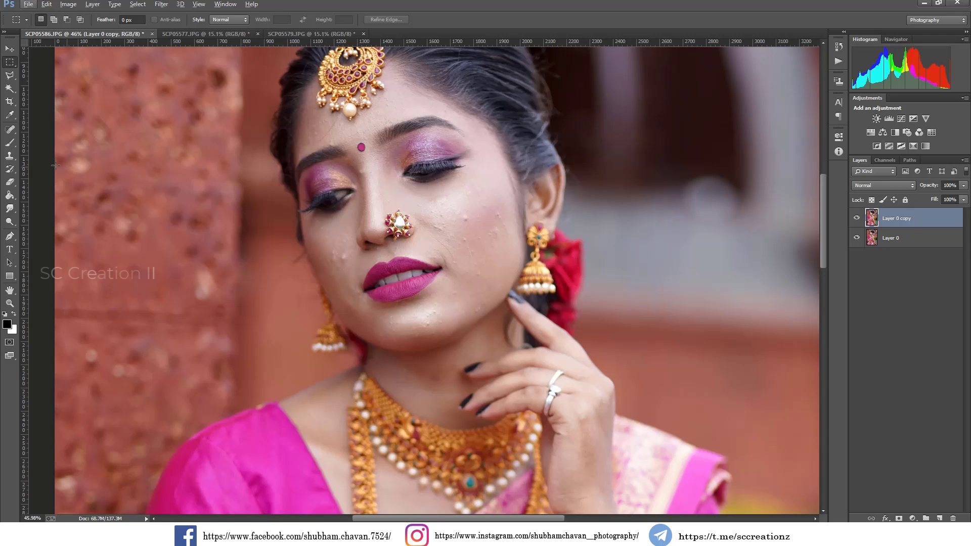
Take the Spot Healing Brush and set its size to 46 px for retouching the face on Layer 0 copy
left_click(14, 134)
left_click(48, 129)
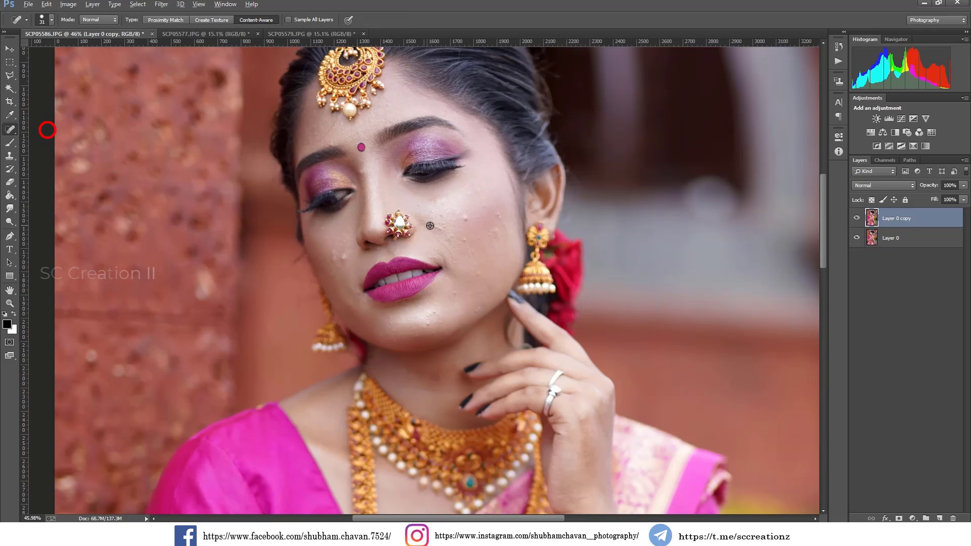
scroll(430, 225, "up", 3)
scroll(467, 216, "up", 2)
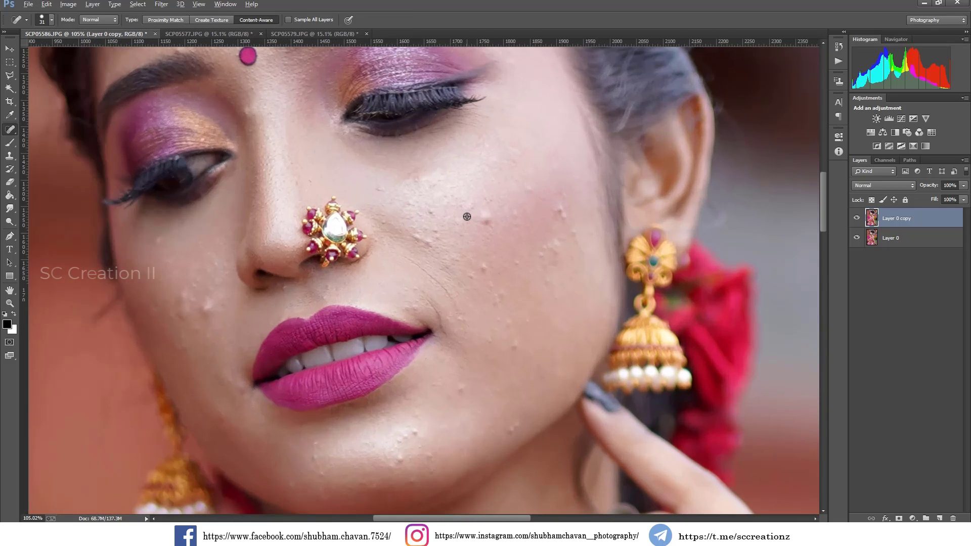
right_click(498, 225)
left_click_drag(526, 246, 532, 247)
Heal the pimples on the outer part of the cheek nearest the visible ear with the Spot Healing Brush
left_click(487, 221)
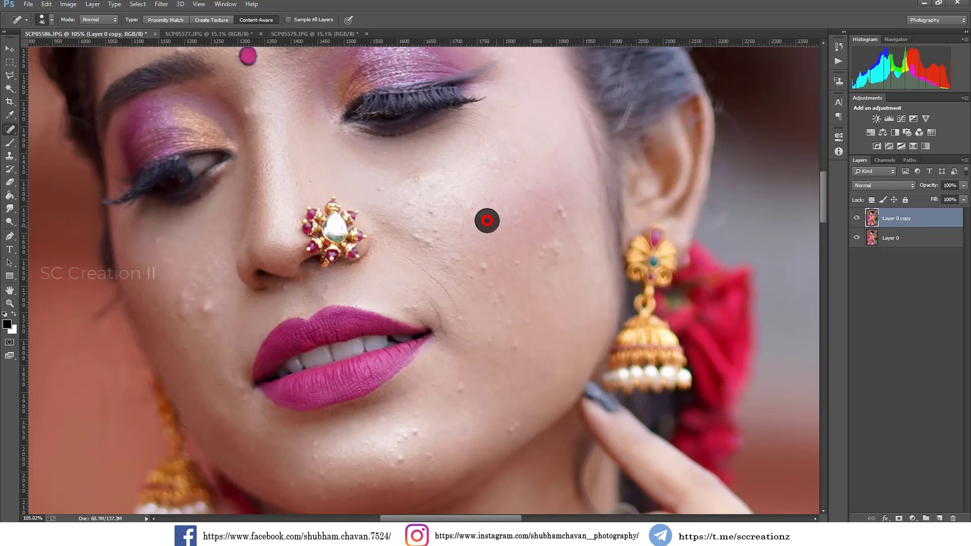
left_click(531, 189)
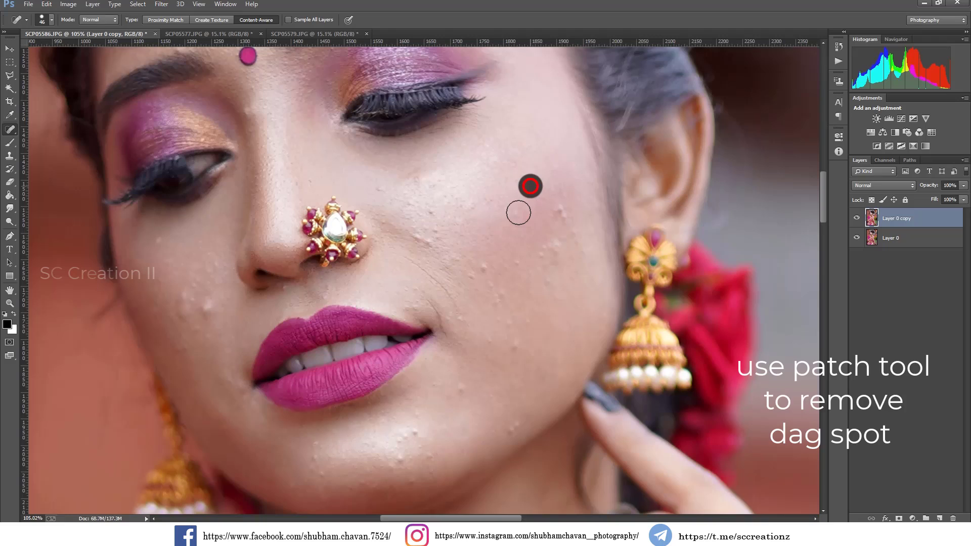
left_click(565, 213)
left_click(570, 230)
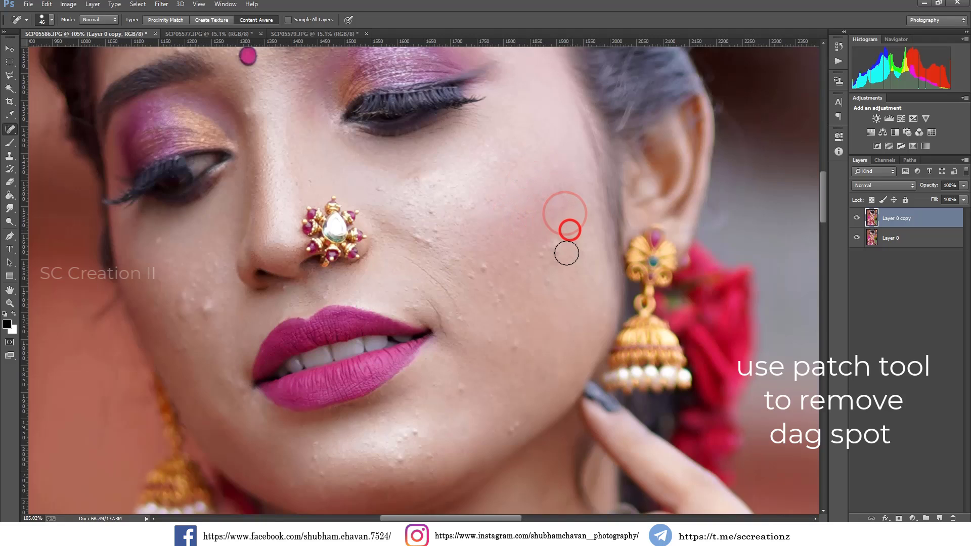
left_click(551, 248)
left_click(540, 255)
left_click(546, 276)
left_click(555, 293)
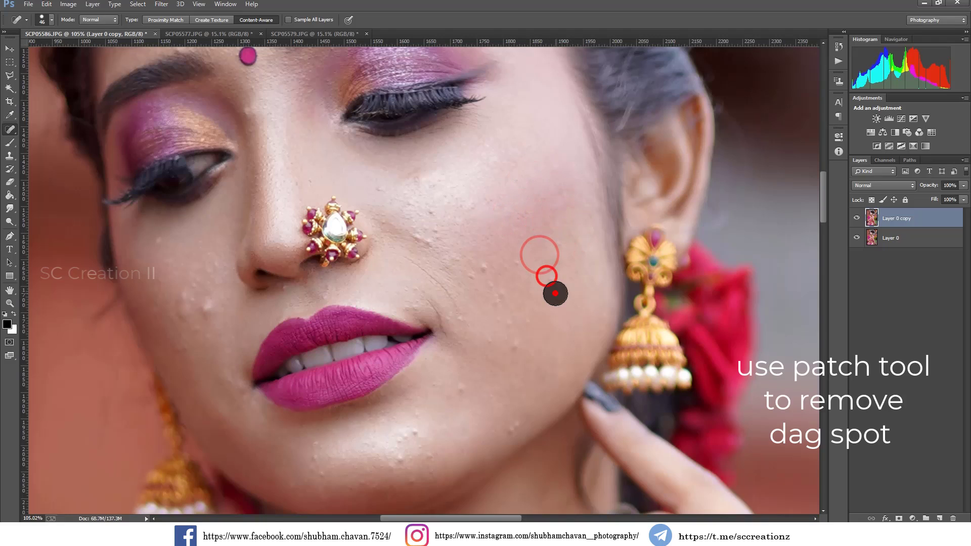
left_click(558, 247)
left_click(568, 234)
left_click(572, 254)
left_click(560, 280)
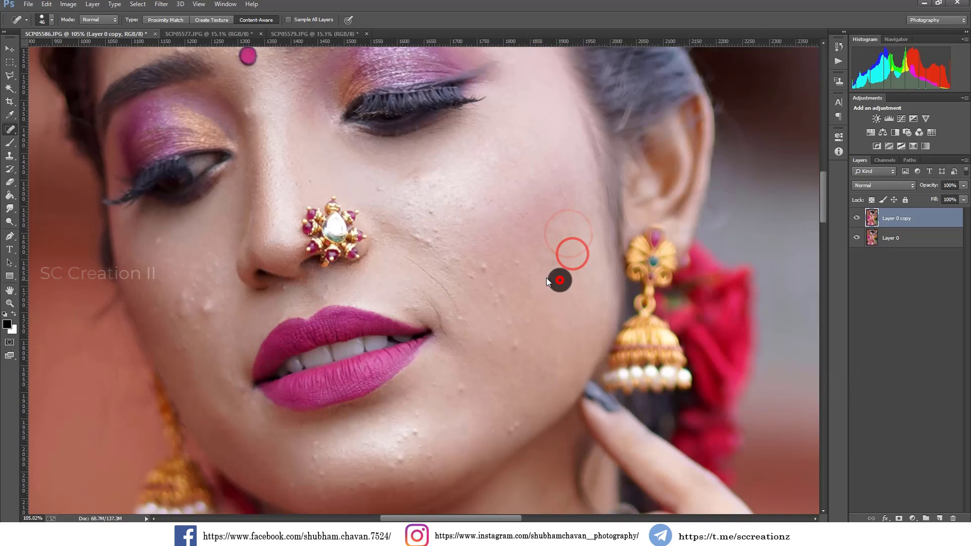
Heal the bumps on the same cheek between the nose ring and the area under the eye
left_click(481, 275)
left_click(448, 260)
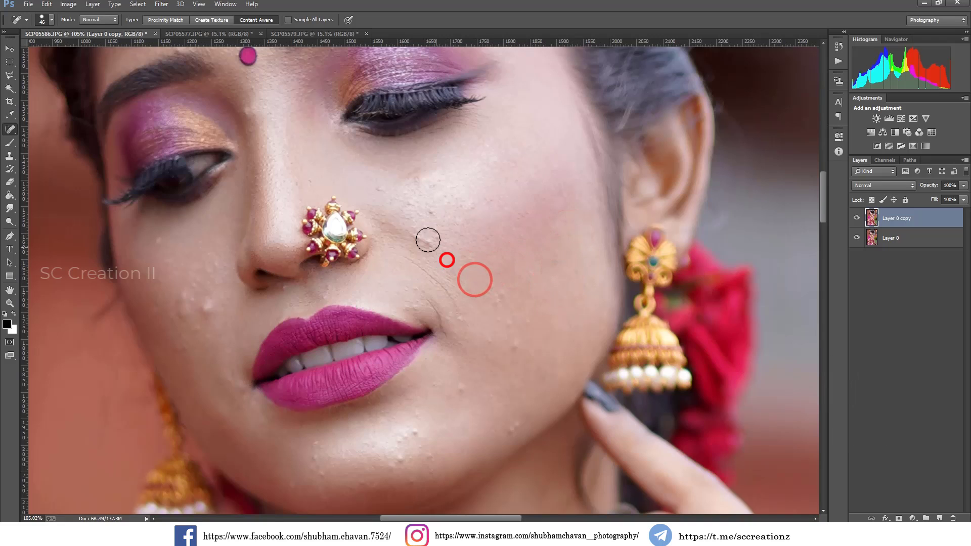
left_click(425, 238)
left_click(435, 222)
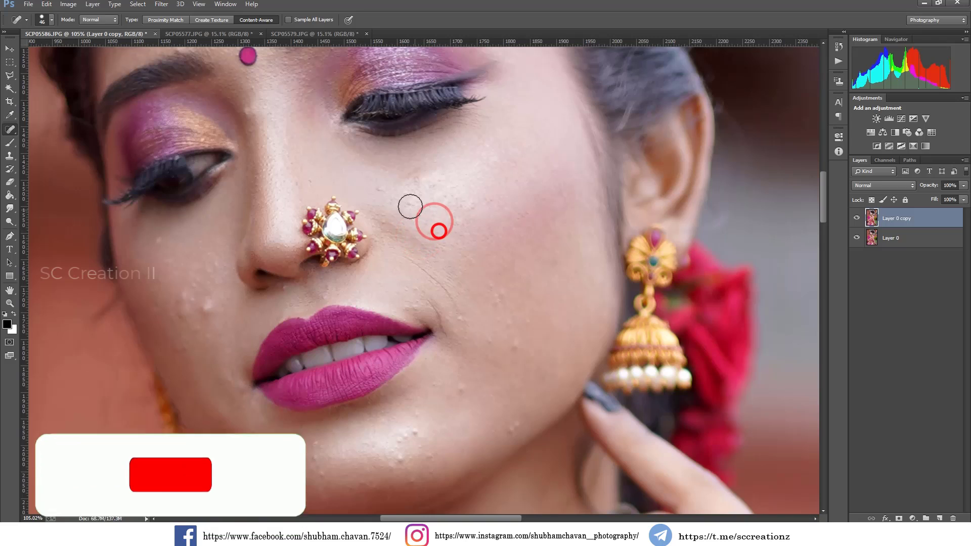
left_click(387, 189)
left_click(404, 200)
left_click(420, 178)
left_click(433, 185)
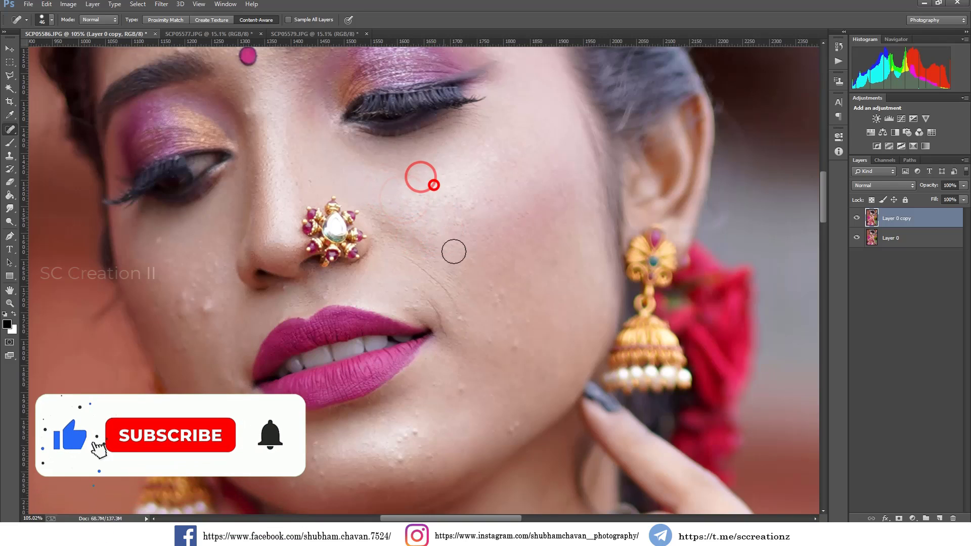
Heal the spots on the lower cheek beside the corner of the mouth, below the blush area
left_click(497, 290)
left_click(501, 308)
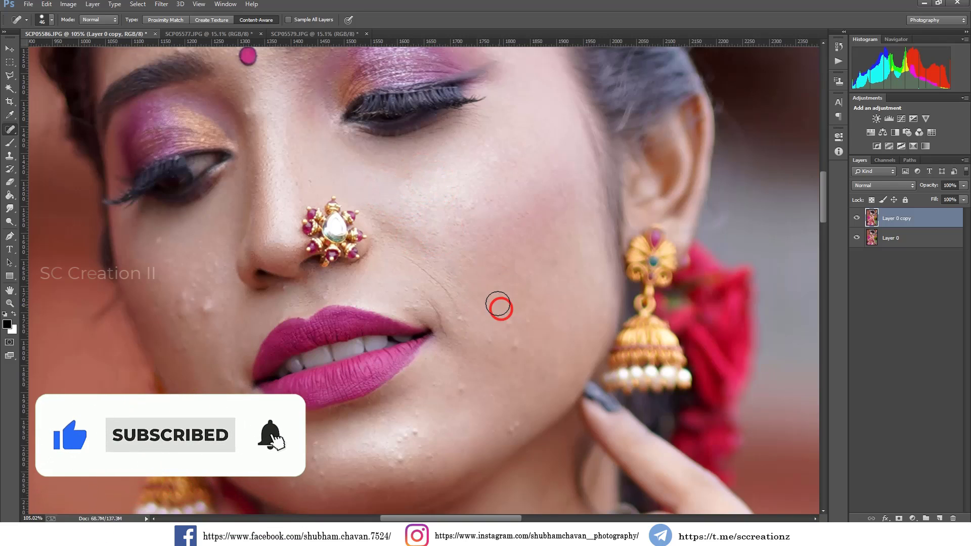
scroll(524, 326, "down", 1)
left_click(512, 306)
left_click(515, 325)
left_click(497, 324)
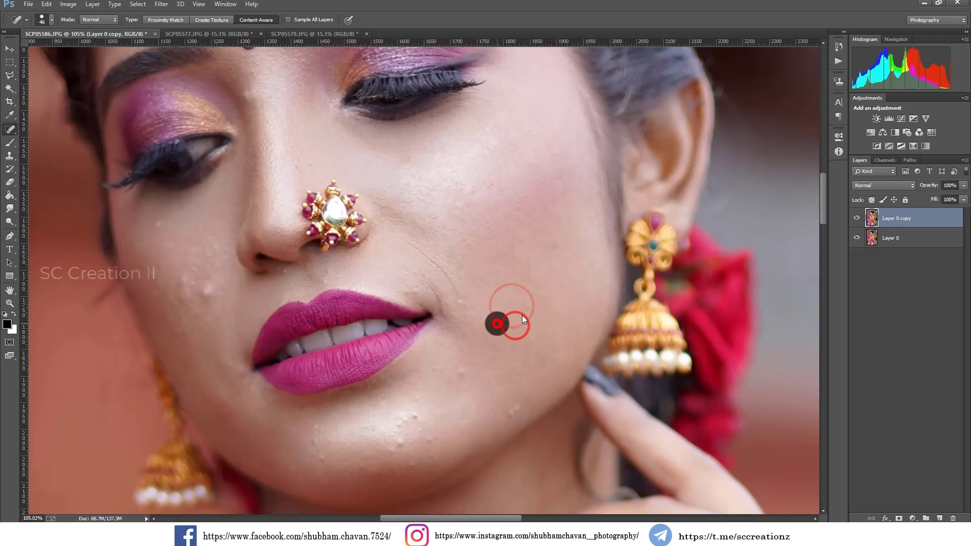
left_click(527, 309)
left_click(460, 303)
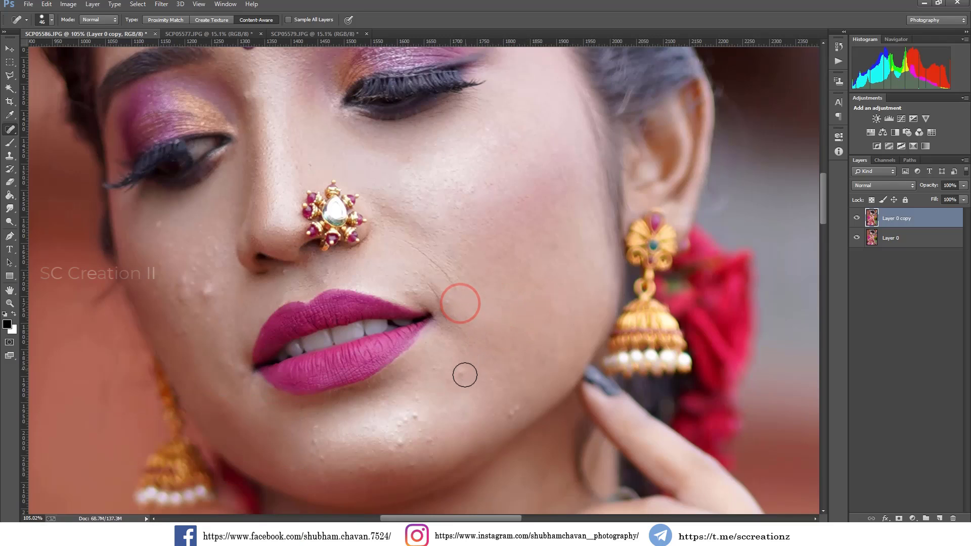
Heal the blemishes along the jawline and across the chin below the lower lip
left_click(509, 407)
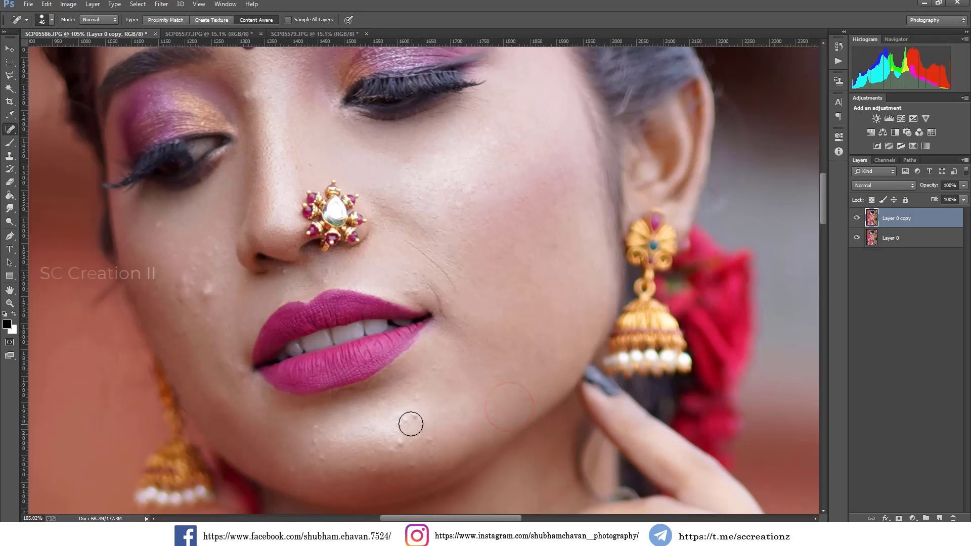
left_click(395, 444)
left_click(433, 435)
left_click(416, 416)
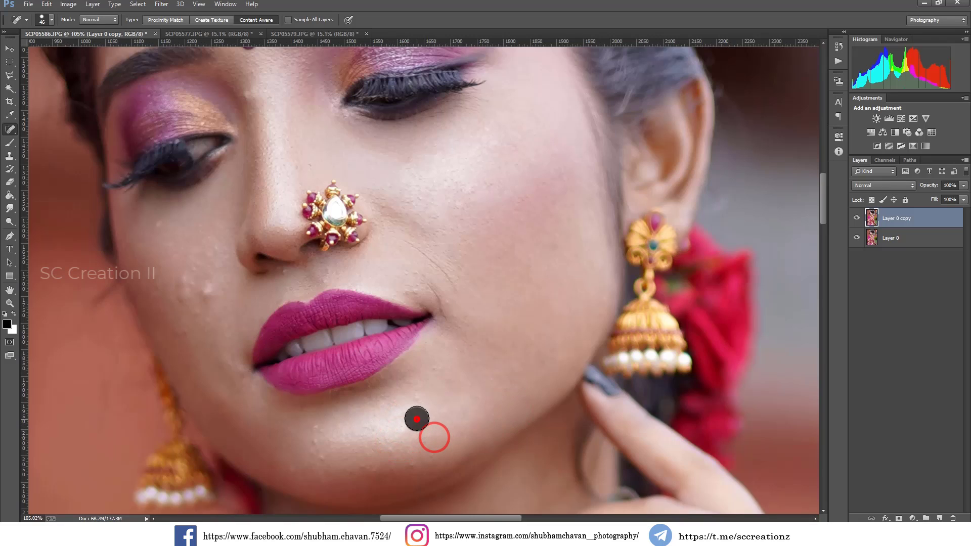
left_click(417, 395)
left_click(434, 372)
left_click(412, 458)
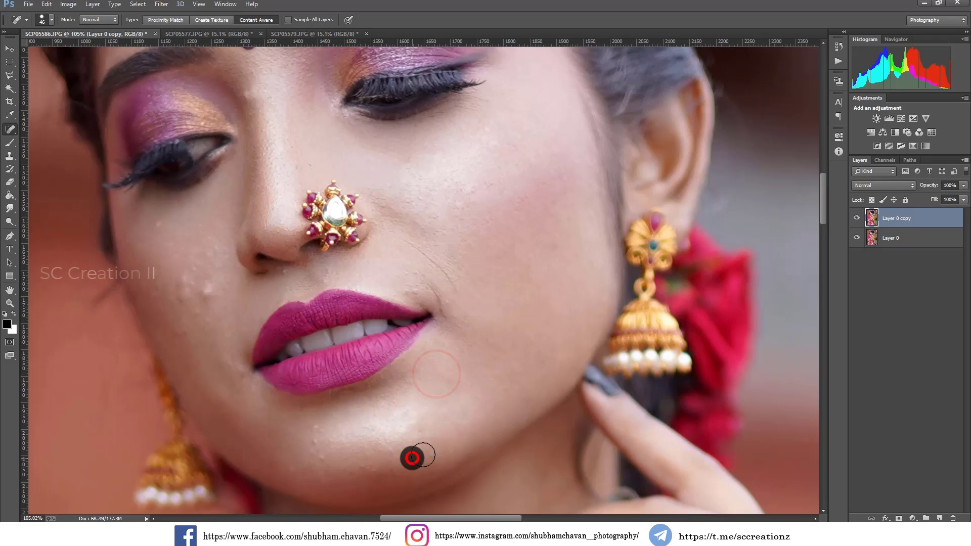
left_click(393, 449)
left_click(321, 452)
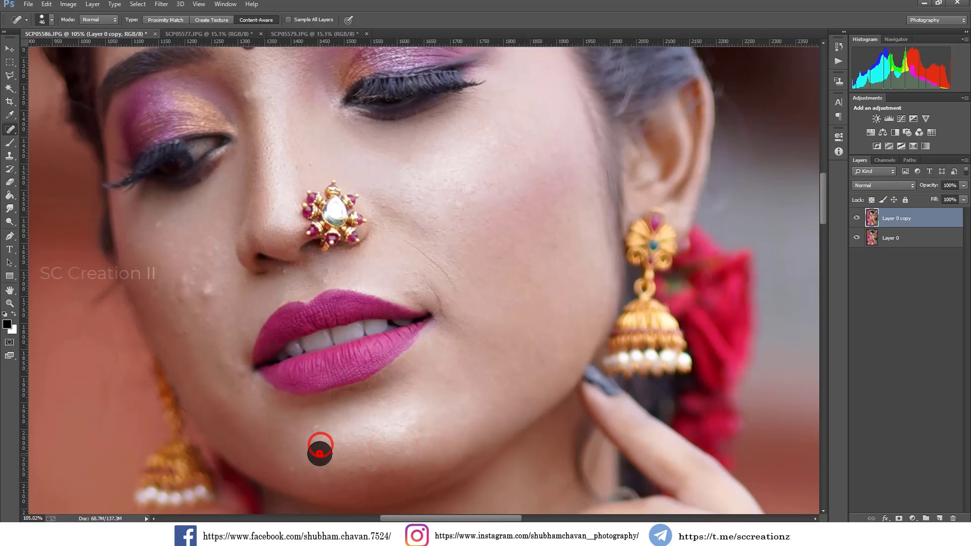
left_click(315, 432)
left_click(294, 469)
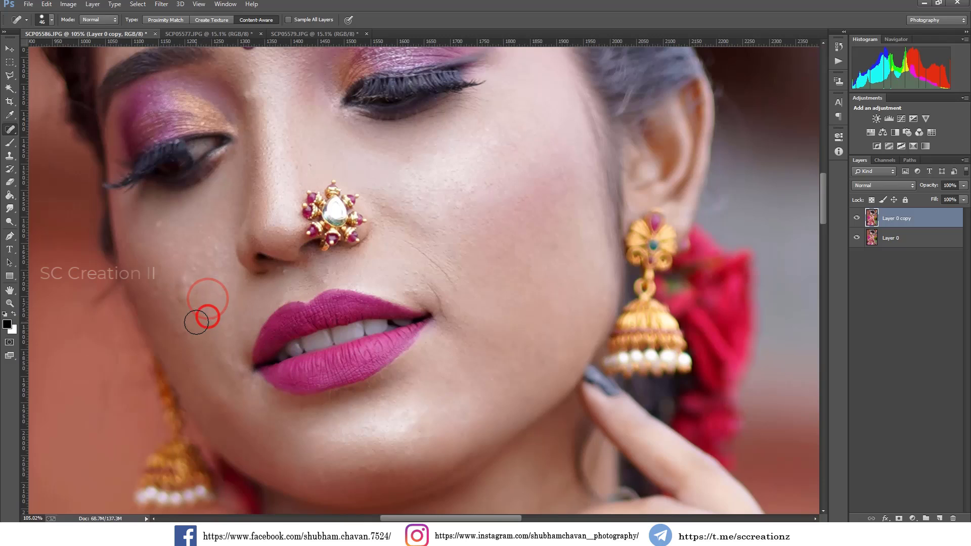
Heal the bumps on the opposite cheek, from beside the mouth up to below the eye
left_click(181, 331)
mouse_move(186, 275)
left_mouse_down()
mouse_move(185, 305)
mouse_move(176, 287)
left_mouse_up()
scroll(187, 283, "up", 2)
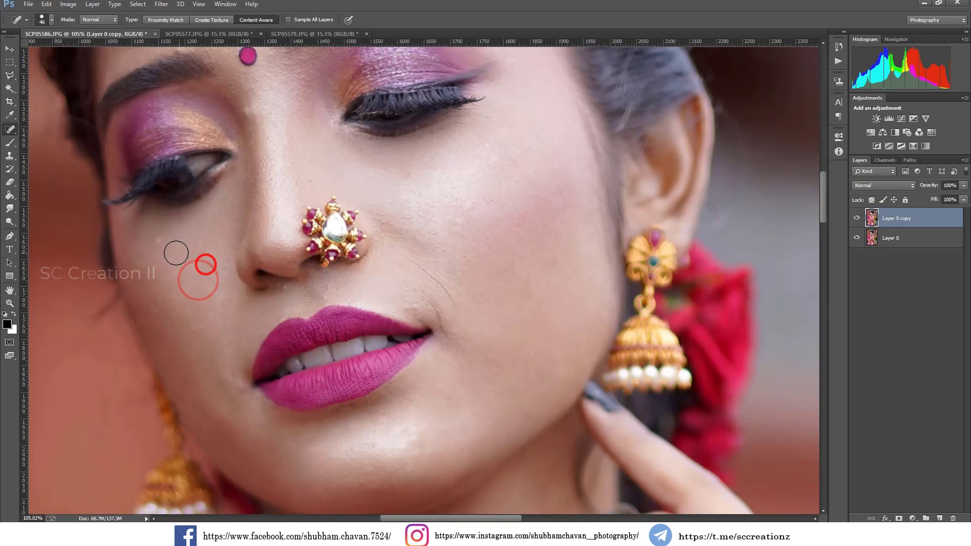
left_click(160, 245)
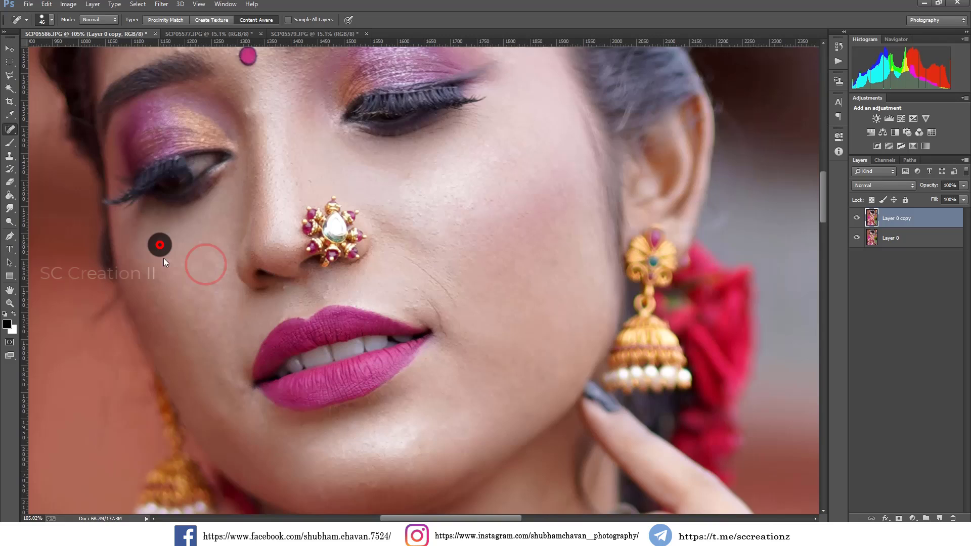
Set the healing brush size to 38 px and paint out the smile line running from the nose to the mouth corner
right_click(430, 263)
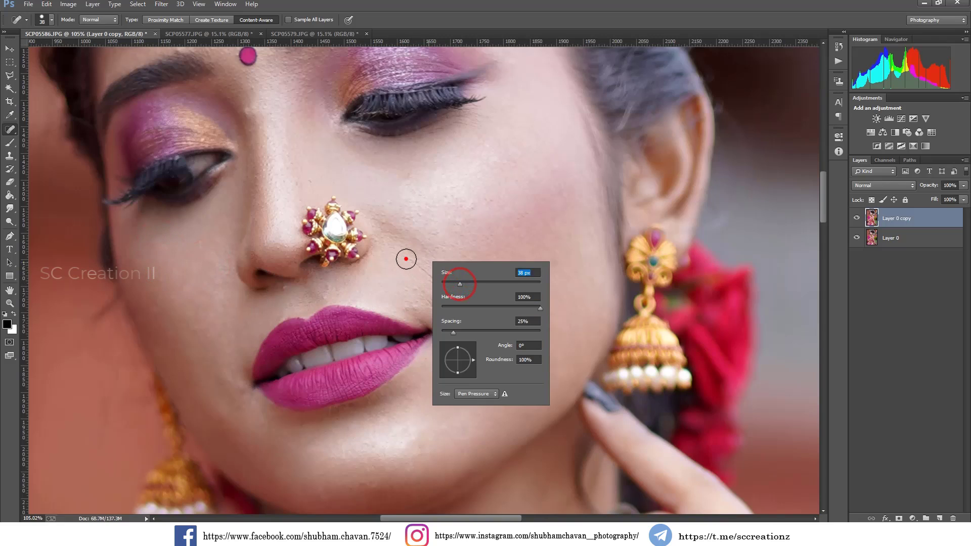
mouse_move(406, 259)
left_mouse_down()
mouse_move(450, 296)
mouse_move(413, 302)
mouse_move(431, 301)
mouse_move(448, 329)
left_mouse_up()
left_click(411, 303)
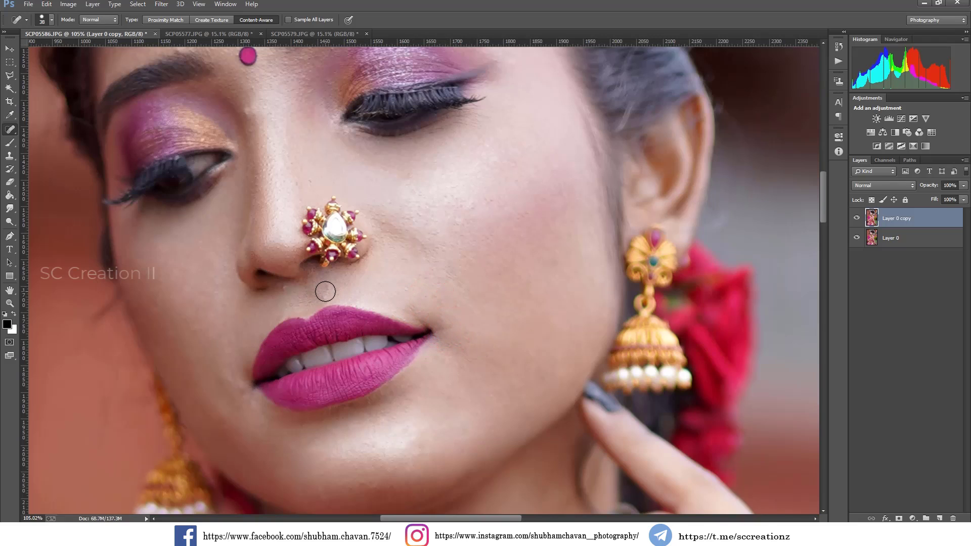
Heal the small blemishes on the forehead between the head ornament and the eyebrow nearest the visible ear
scroll(390, 280, "down", 4)
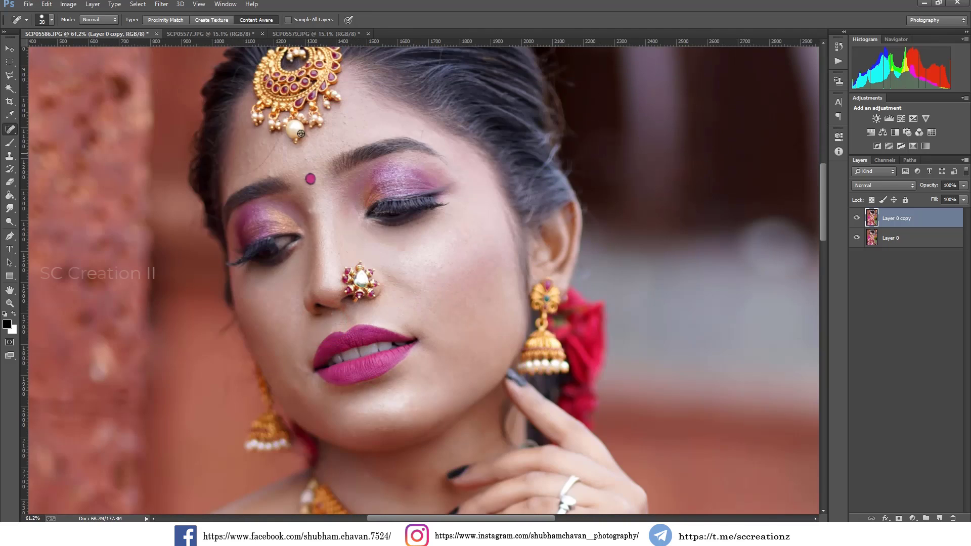
scroll(350, 110, "up", 3)
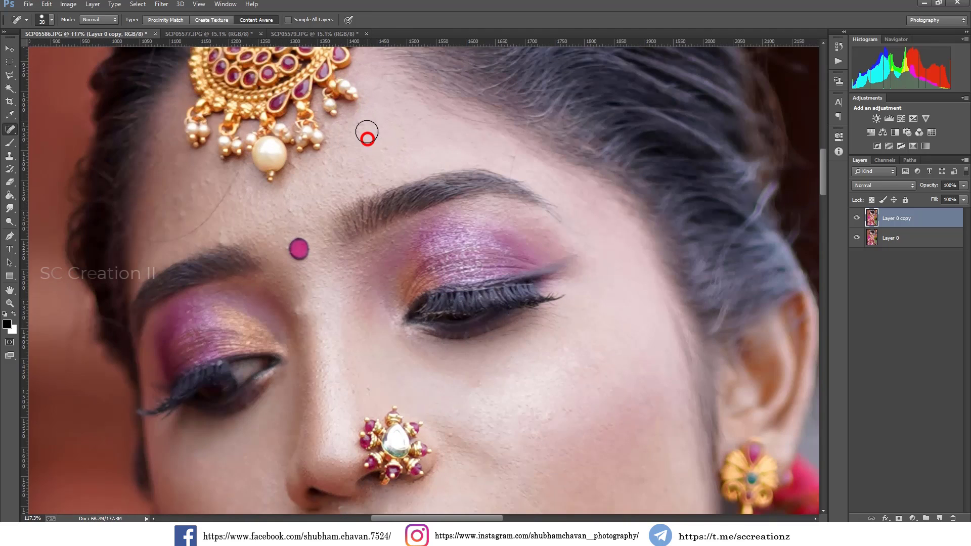
left_click(386, 146)
left_click(391, 165)
left_click(379, 134)
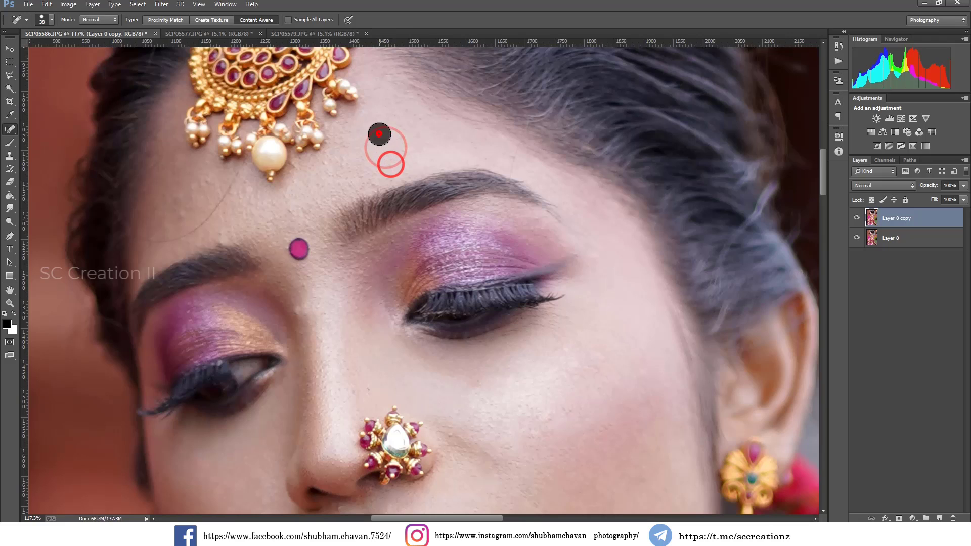
left_click(400, 138)
left_click(394, 163)
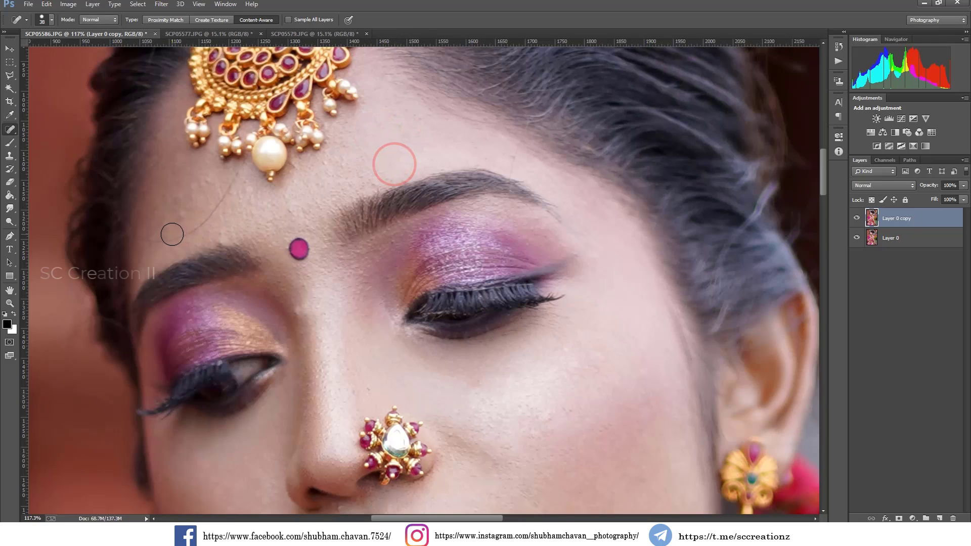
Remove the stray hair and the surrounding spots on the forehead below the head ornament, above the other eyebrow
left_click_drag(172, 233, 219, 204)
left_click(227, 183)
left_click(203, 215)
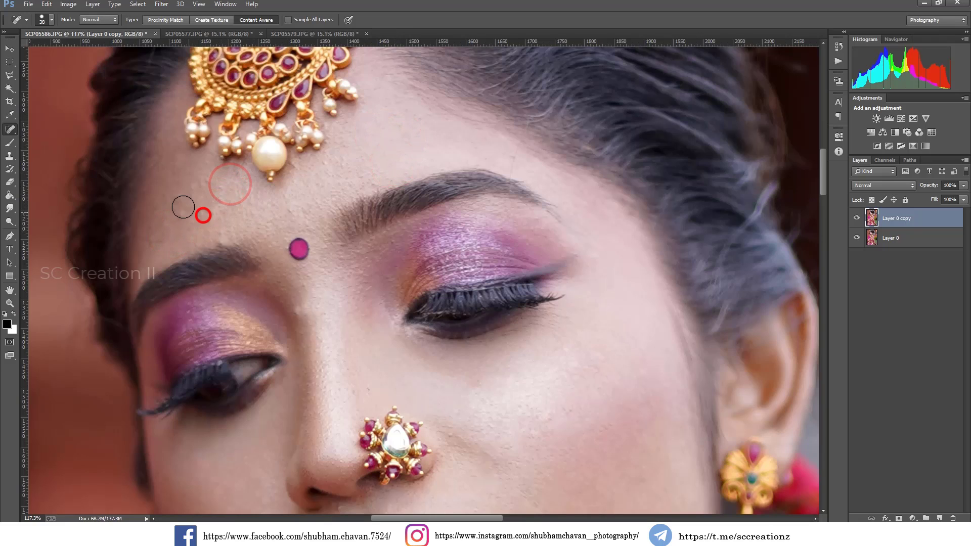
left_click(183, 202)
left_click(202, 211)
left_click(197, 187)
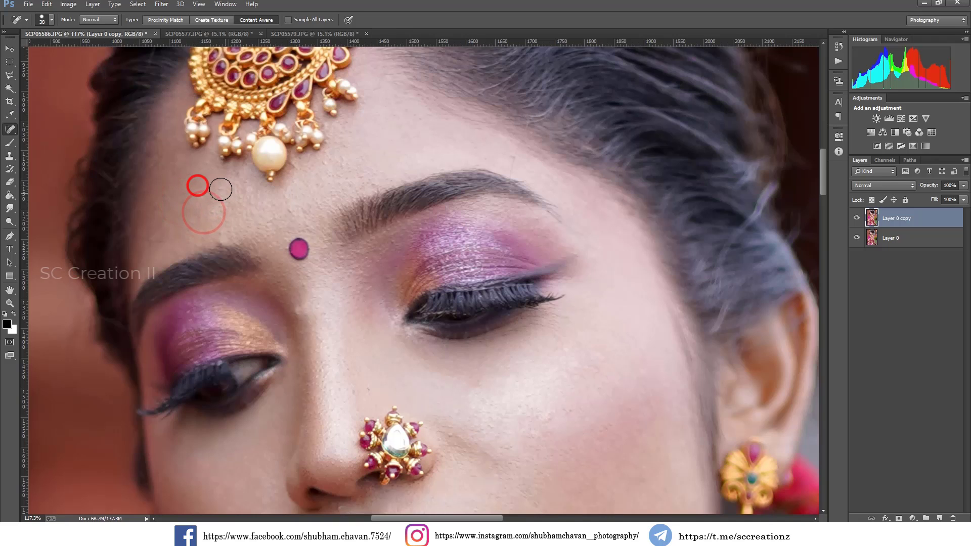
left_click_drag(217, 188, 217, 209)
left_click(234, 190)
Heal the remaining small spots on the upper cheek below the eye nearest the visible ear
scroll(329, 222, "down", 3)
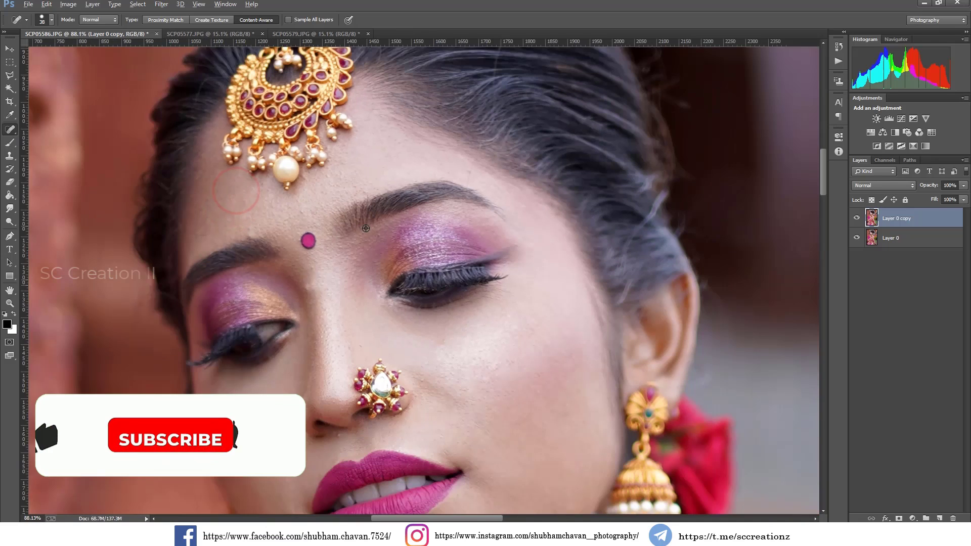
scroll(440, 312, "down", 1)
scroll(499, 386, "up", 1)
left_click(494, 349)
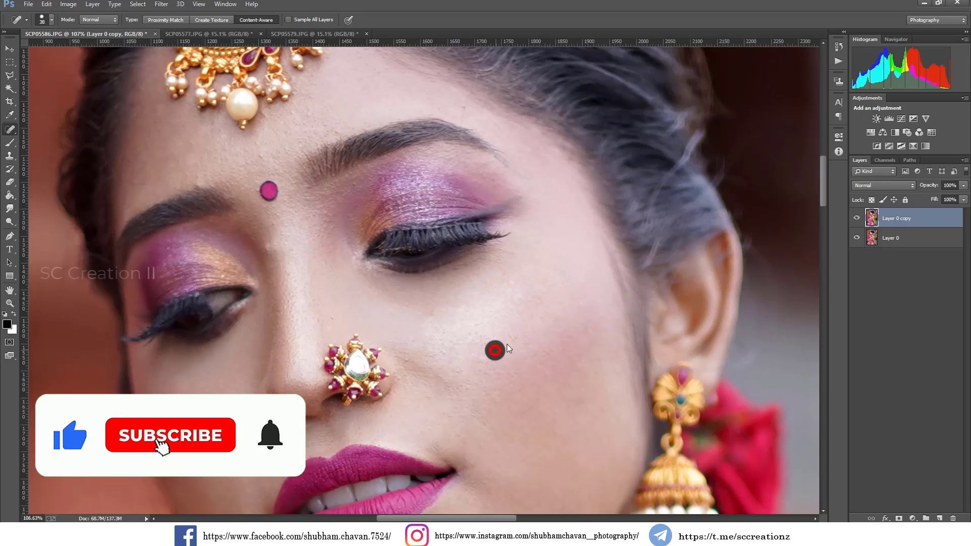
left_click(511, 343)
left_click(545, 353)
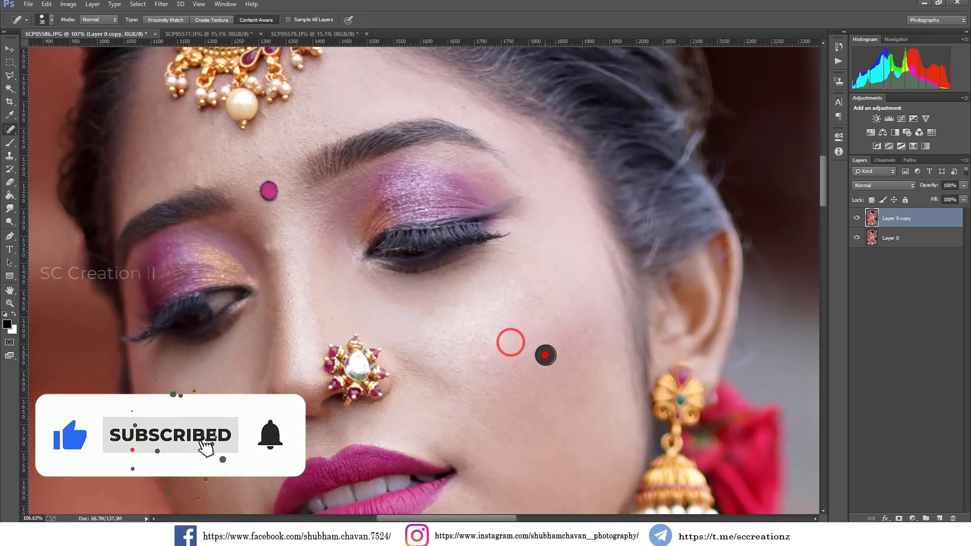
left_click(430, 311)
Touch up the remaining spots on the forehead above the eyebrow and around the bindi with the Spot Healing Brush
scroll(515, 319, "down", 1)
scroll(468, 332, "down", 1)
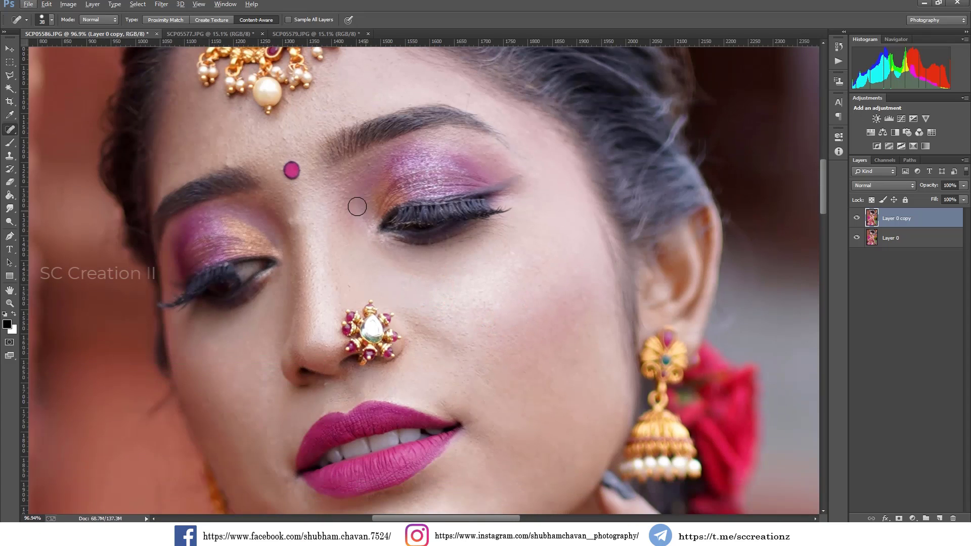
scroll(311, 245, "up", 1)
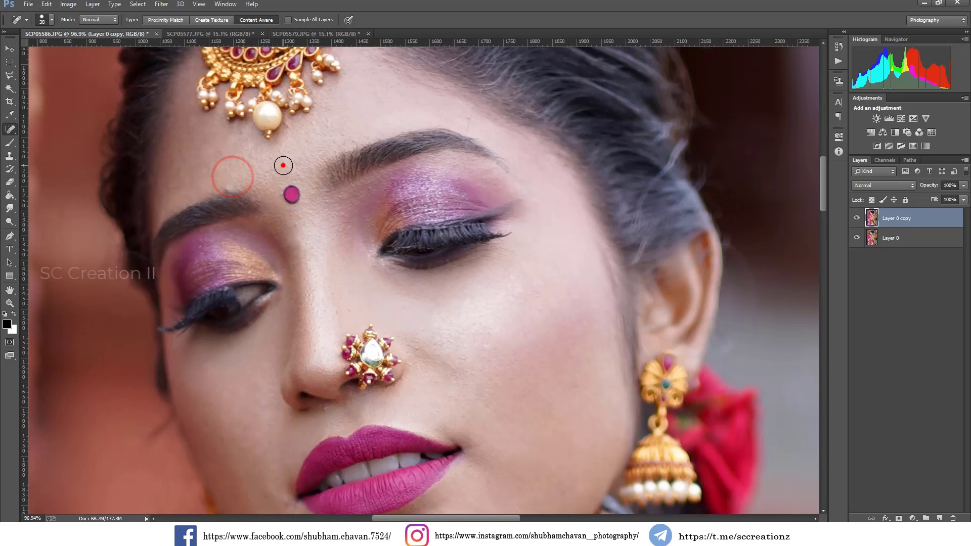
left_click(229, 185)
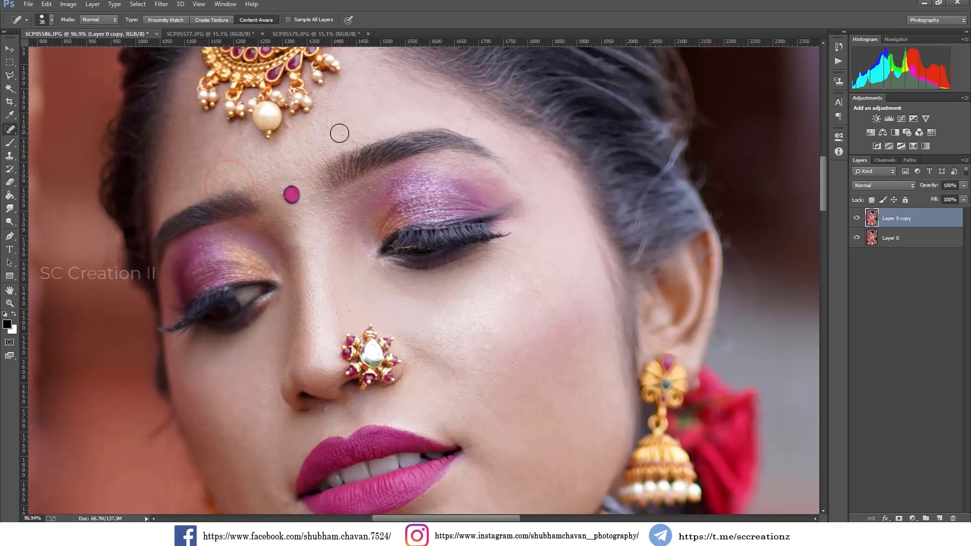
scroll(353, 146, "down", 3)
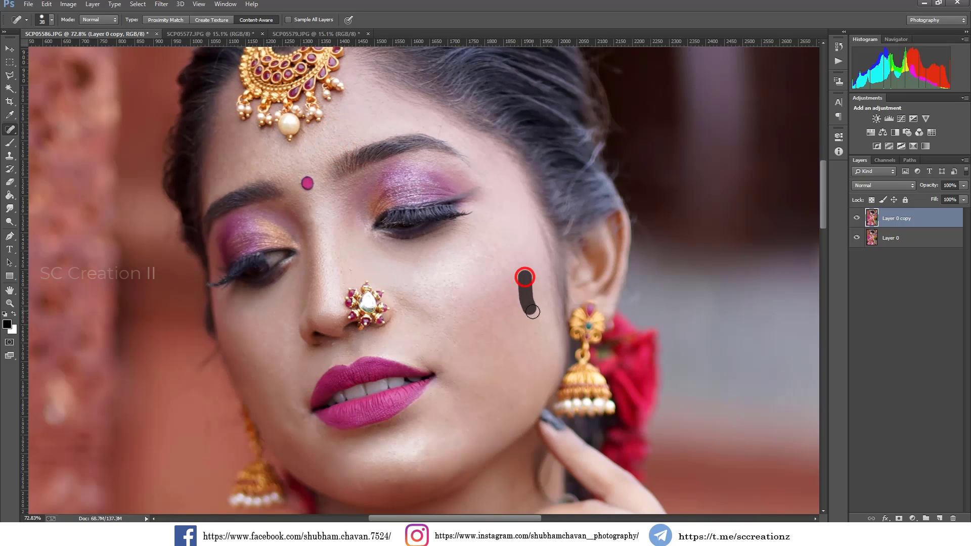
Heal the remaining spots on the cheek beside the ear, and compare the face with and without Layer 0 copy
mouse_move(533, 311)
left_mouse_down()
mouse_move(514, 283)
mouse_move(512, 315)
mouse_move(525, 286)
left_mouse_up()
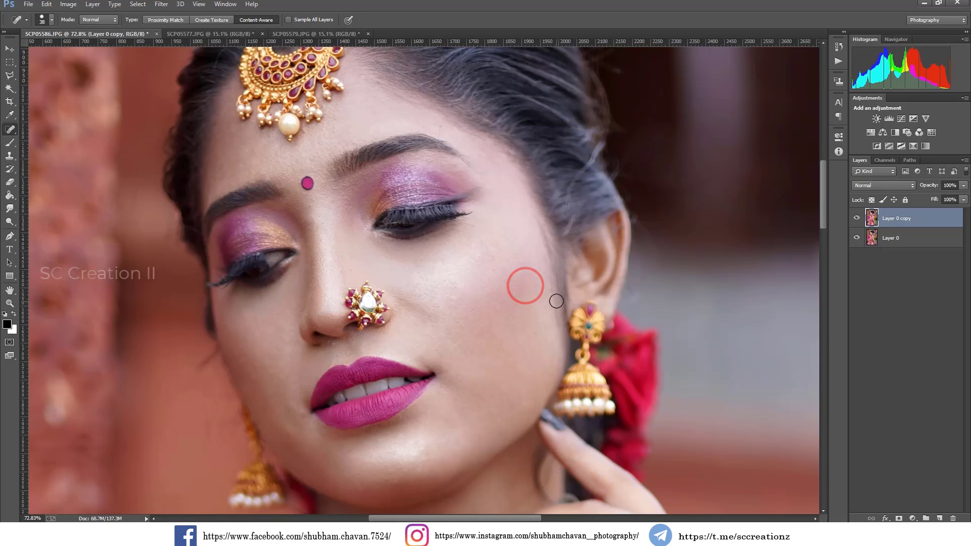
left_click(858, 218)
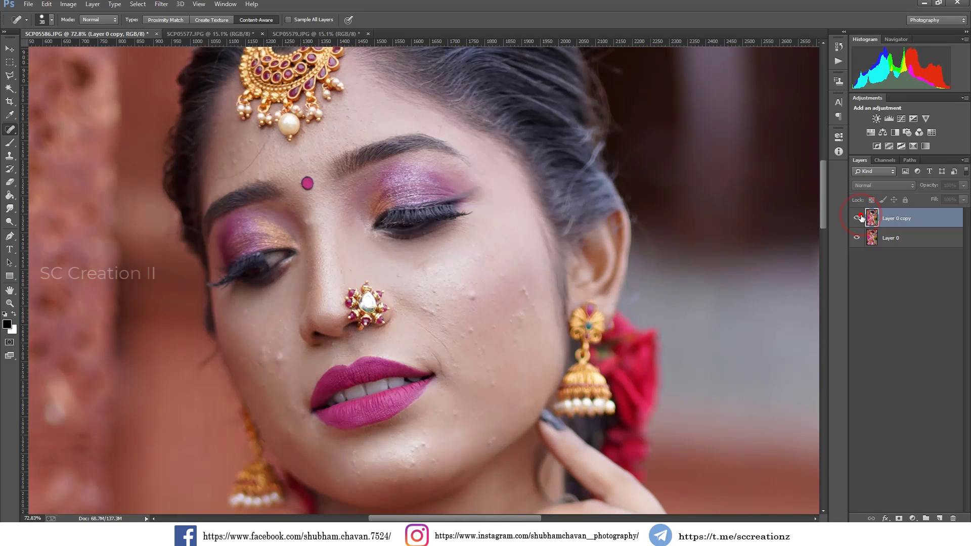
left_click(858, 218)
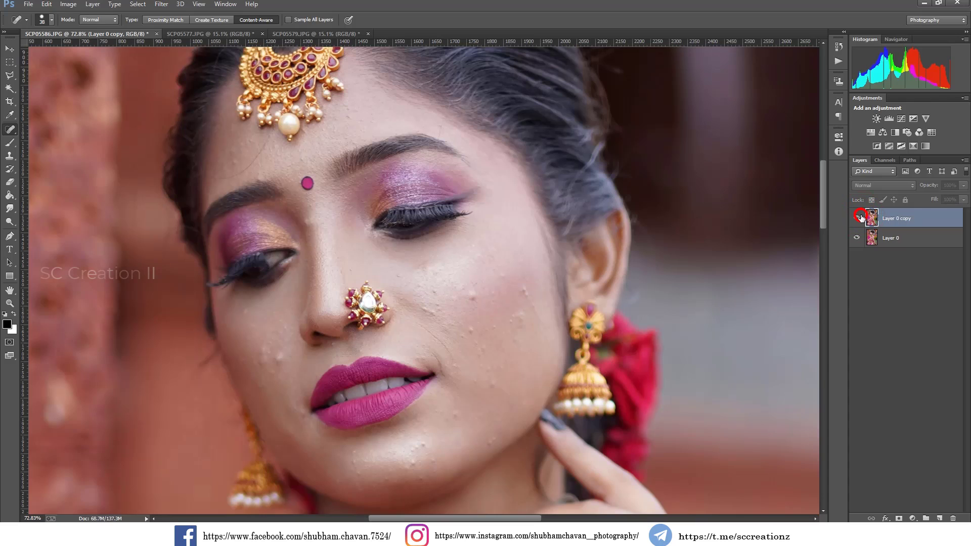
left_click(860, 218)
left_click(860, 218)
scroll(689, 289, "up", 2)
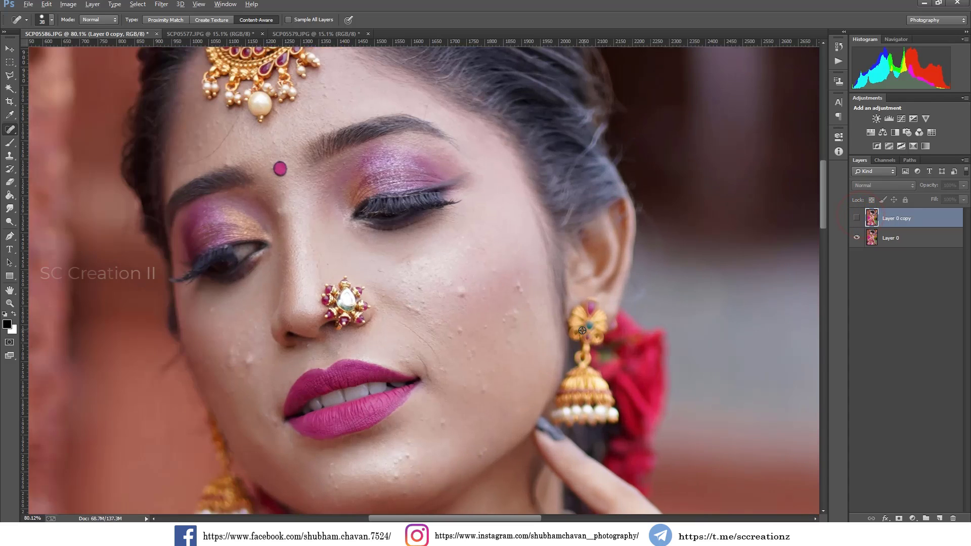
left_click(857, 218)
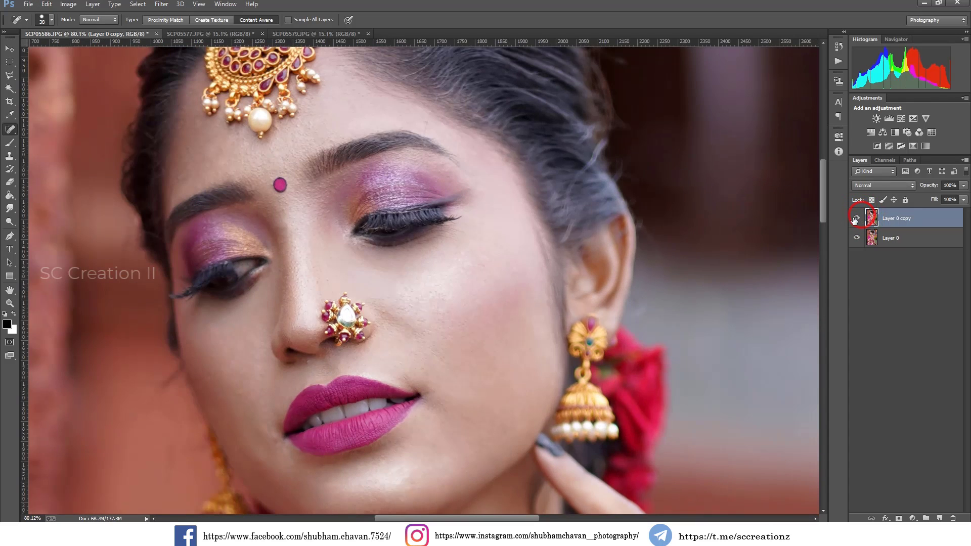
scroll(288, 286, "down", 10)
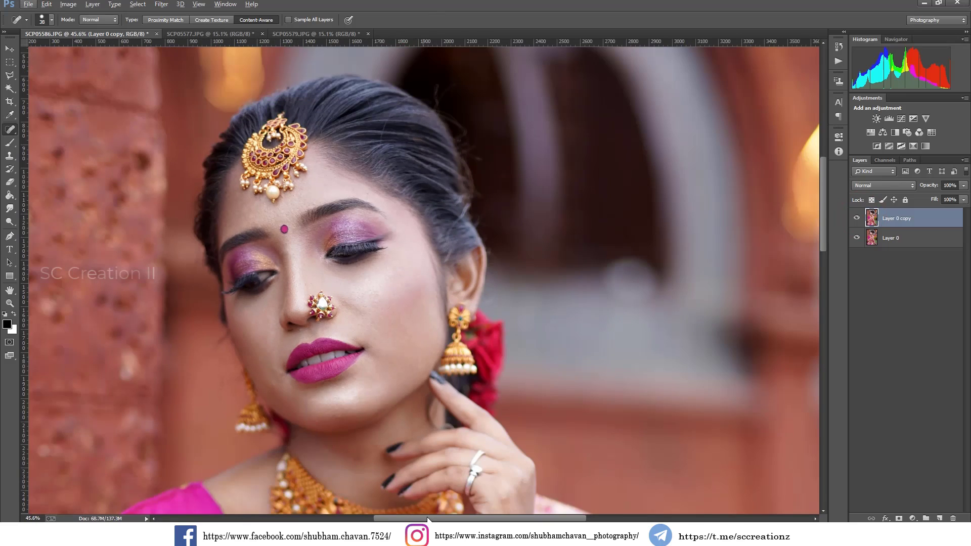
Select the skin of the cheek nearest the visible ear and the forehead with the Magic Wand at tolerance 32
left_click_drag(295, 301, 355, 301)
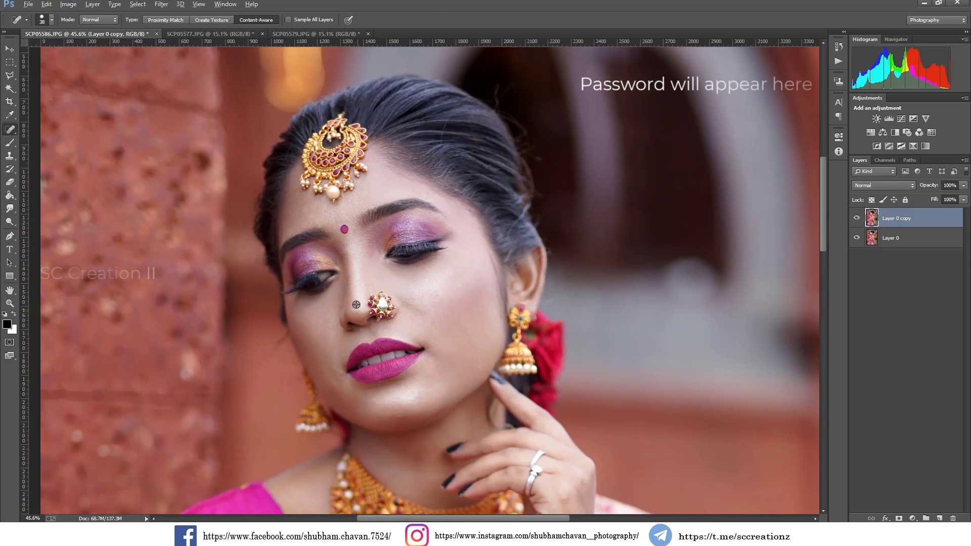
scroll(356, 301, "up", 1)
left_click(14, 89)
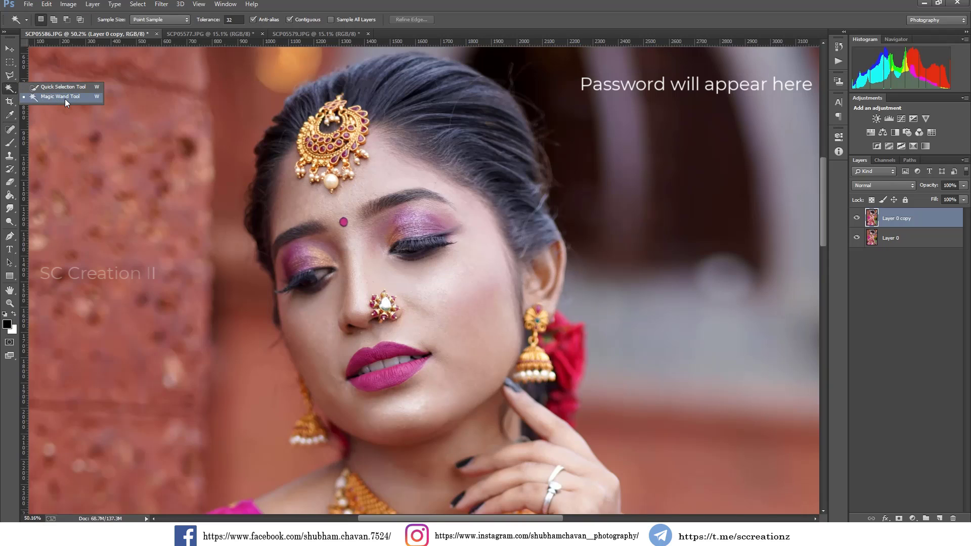
left_click(65, 99)
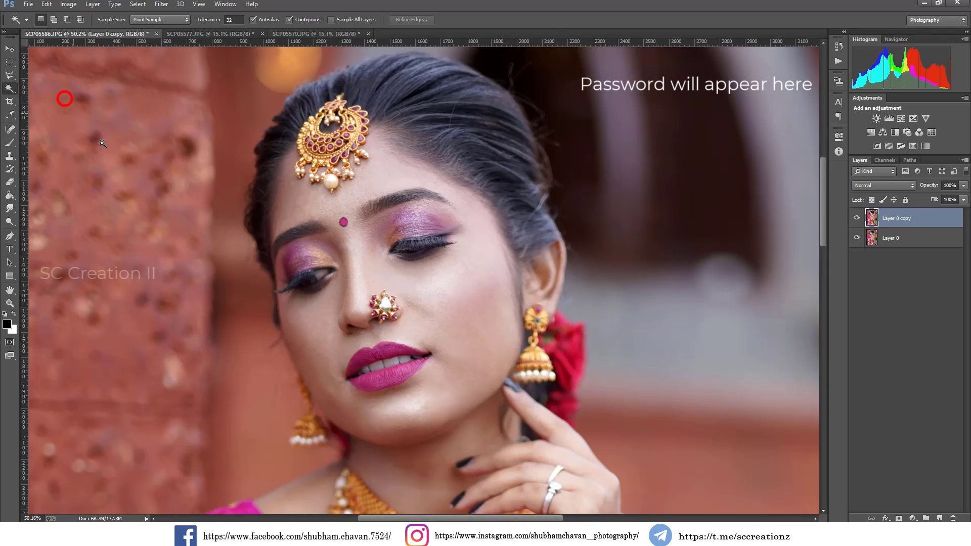
left_click(461, 303)
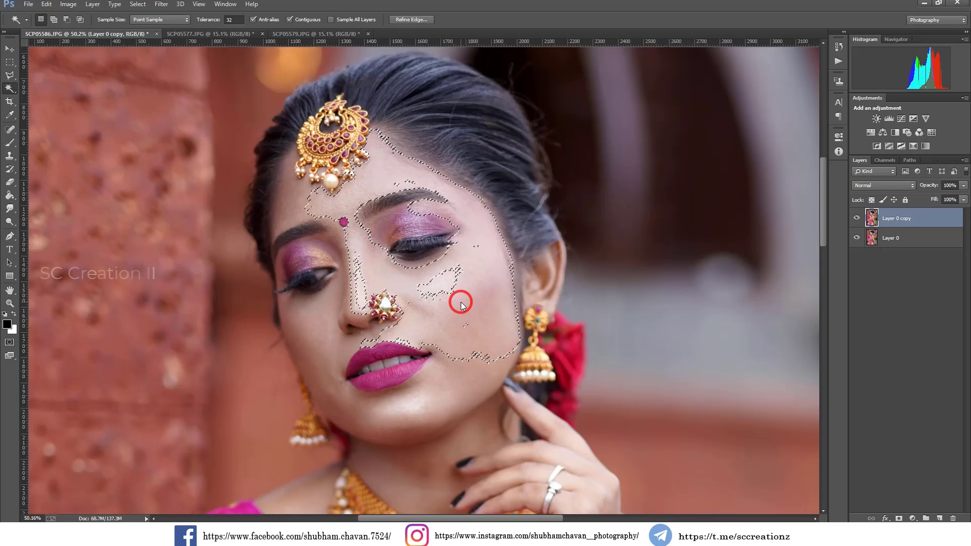
Add the other cheek, the chin and the temple to the skin selection, undoing additions that spill into the background wall
left_click(308, 327, "shift")
left_click(322, 389, "shift")
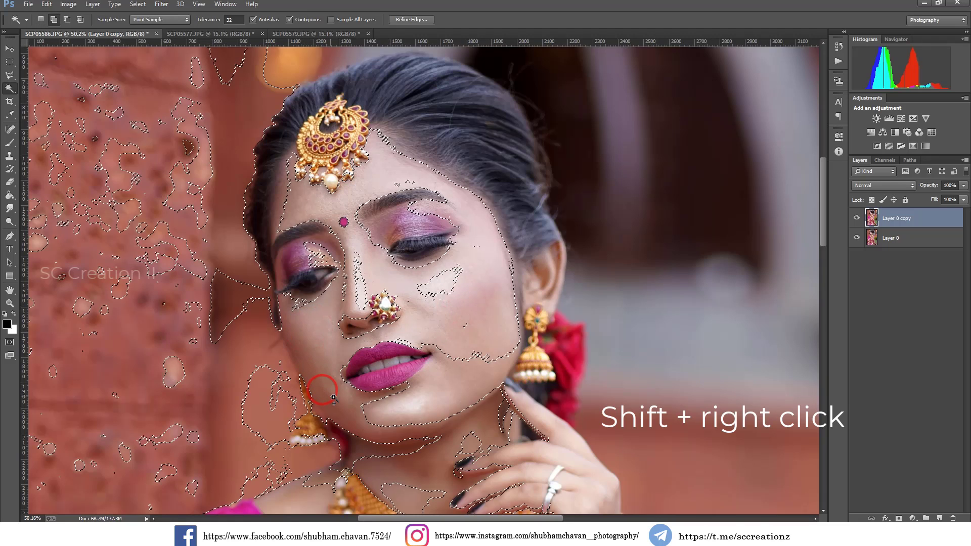
key("ctrl+z")
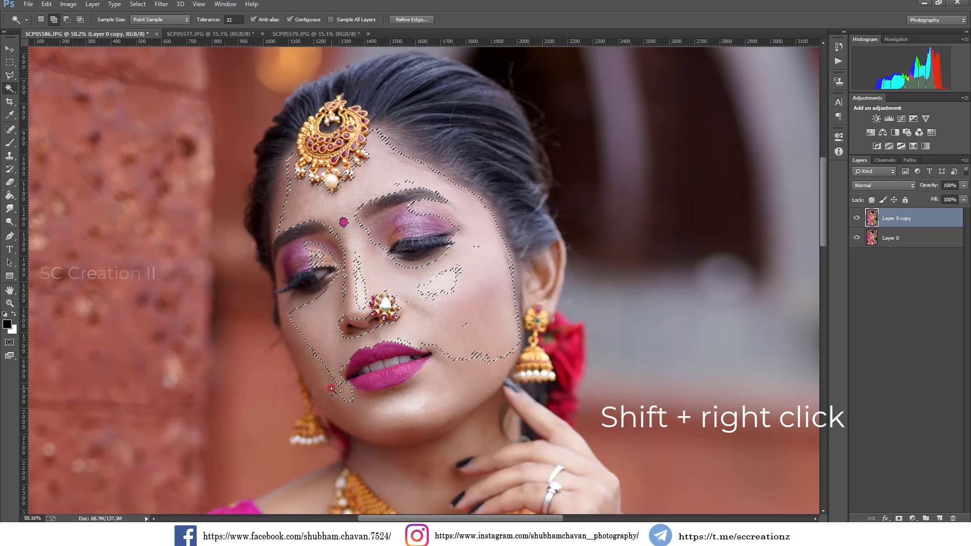
left_click(326, 390, "shift")
left_click(341, 413, "shift")
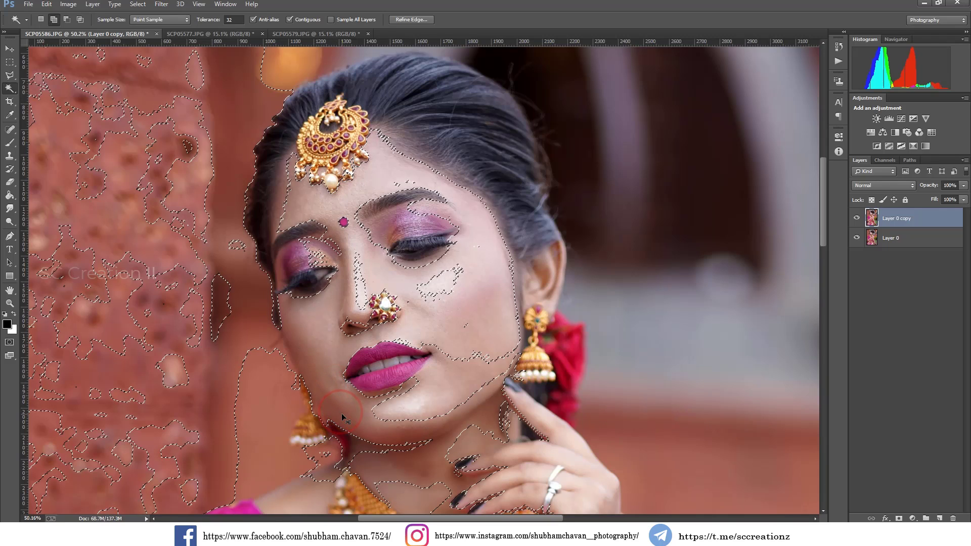
key("ctrl+z")
left_click(341, 418, "shift")
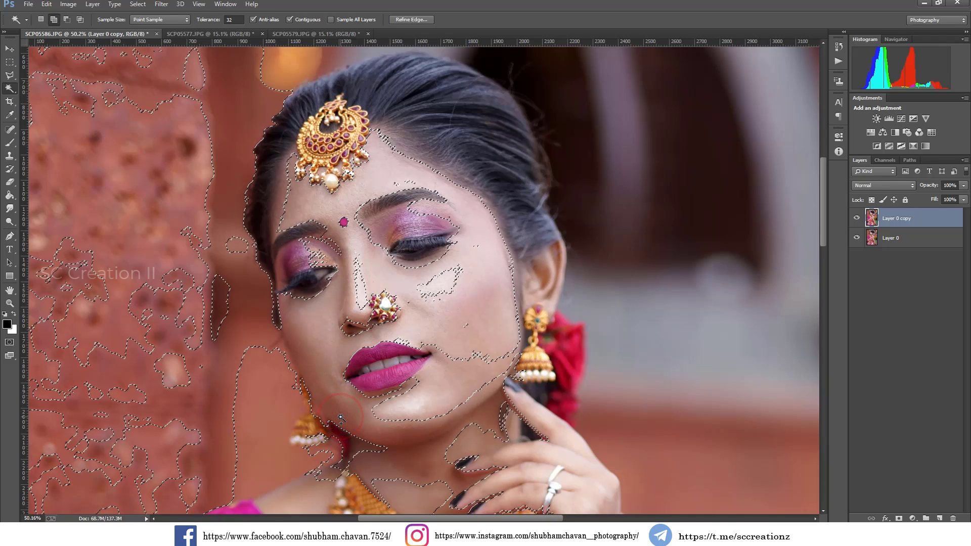
key("ctrl+z")
left_click(281, 189, "shift")
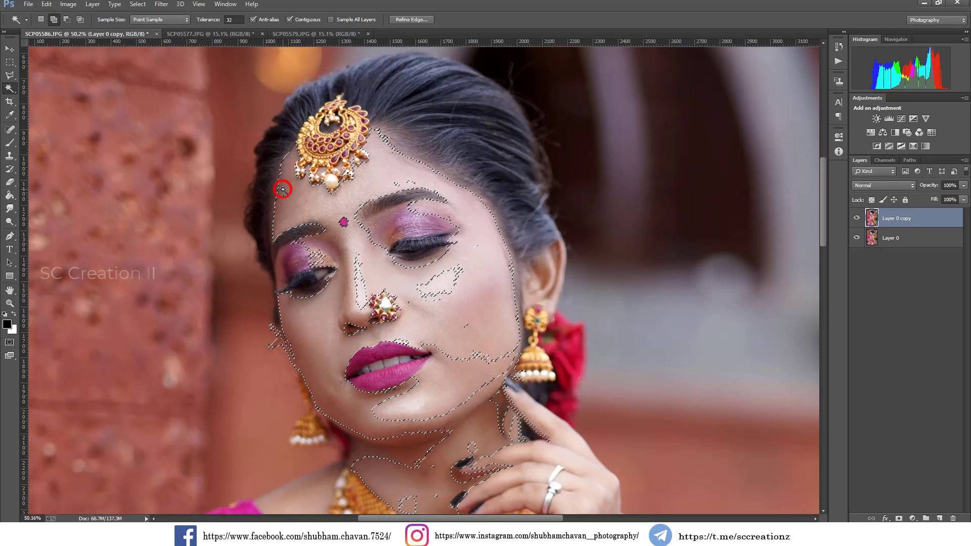
Add the cheek highlight and the neck to the skin selection, and undo the extra addition in the background beside the shoulder
scroll(470, 338, "down", 1)
scroll(469, 334, "down", 1)
left_click(444, 257, "shift")
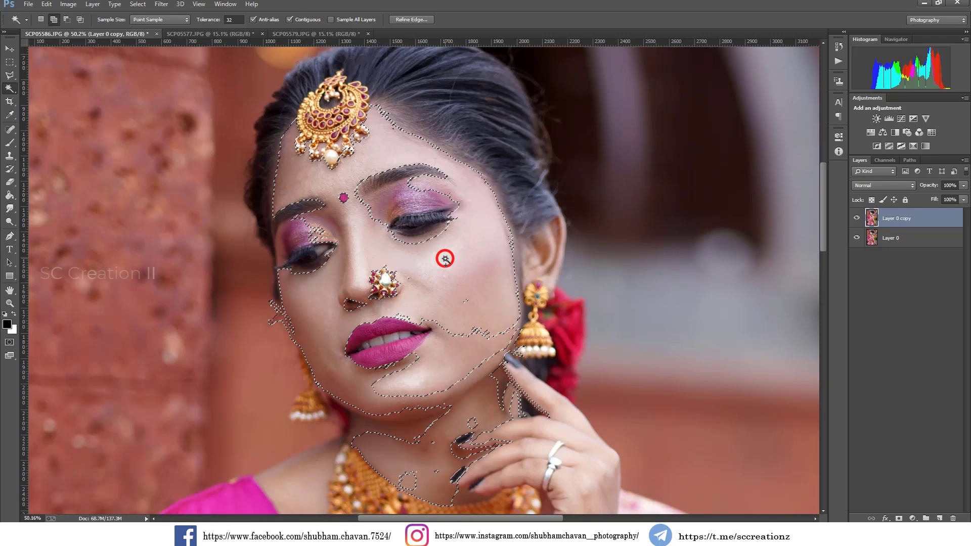
left_click(410, 436, "shift")
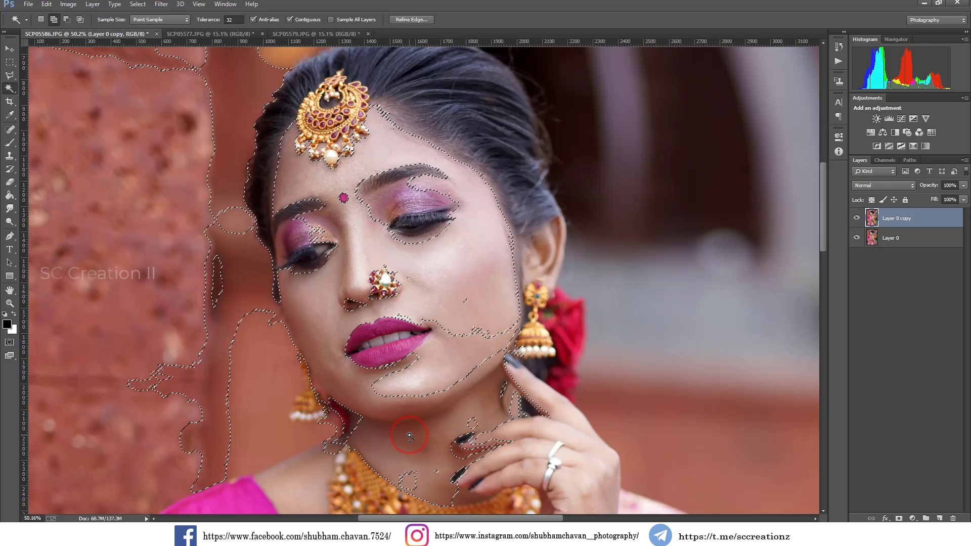
left_click(270, 409, "shift")
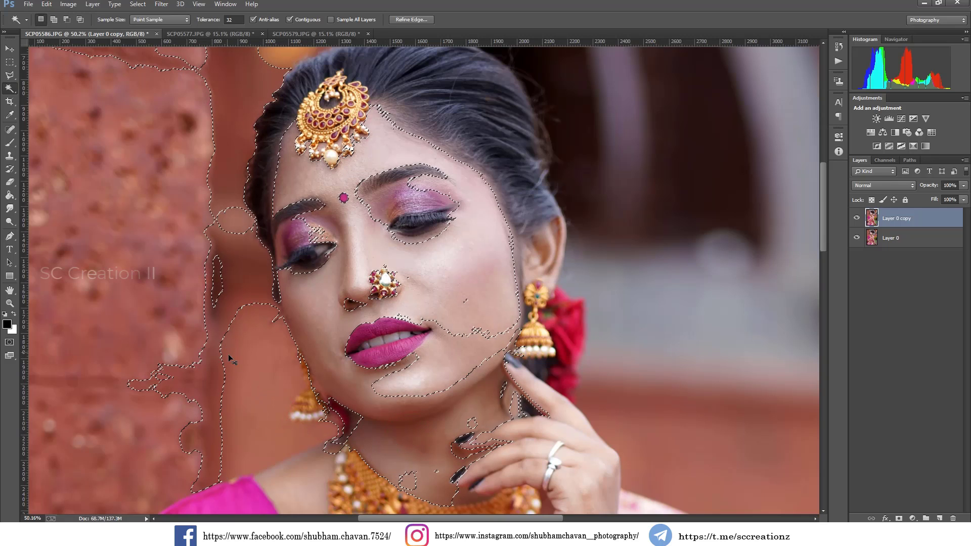
key("ctrl+z")
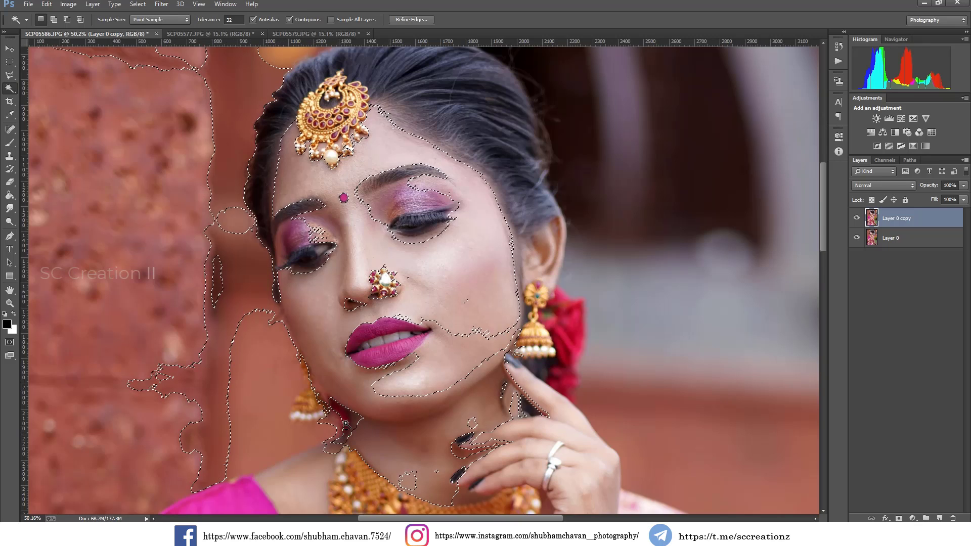
Smooth the selected skin with the Imagenomic Portraiture filter, sampling the cheek for its skin tones mask, and clear the selection
scroll(346, 426, "down", 2)
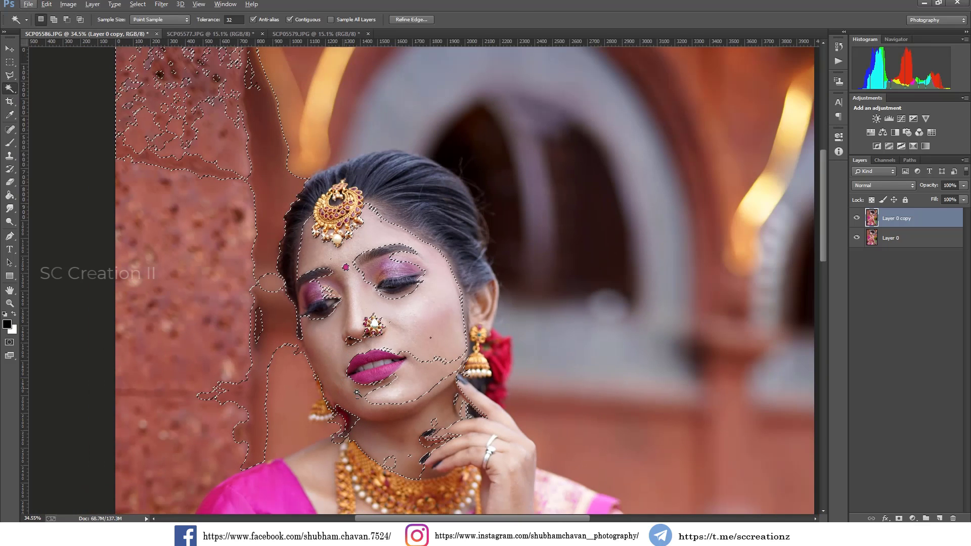
scroll(357, 393, "up", 1)
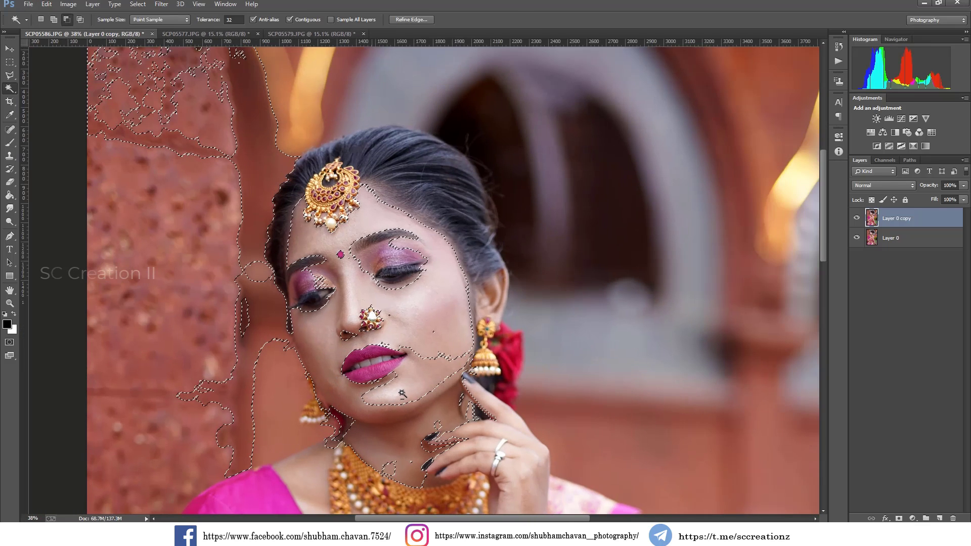
left_click(162, 4)
left_click(212, 254)
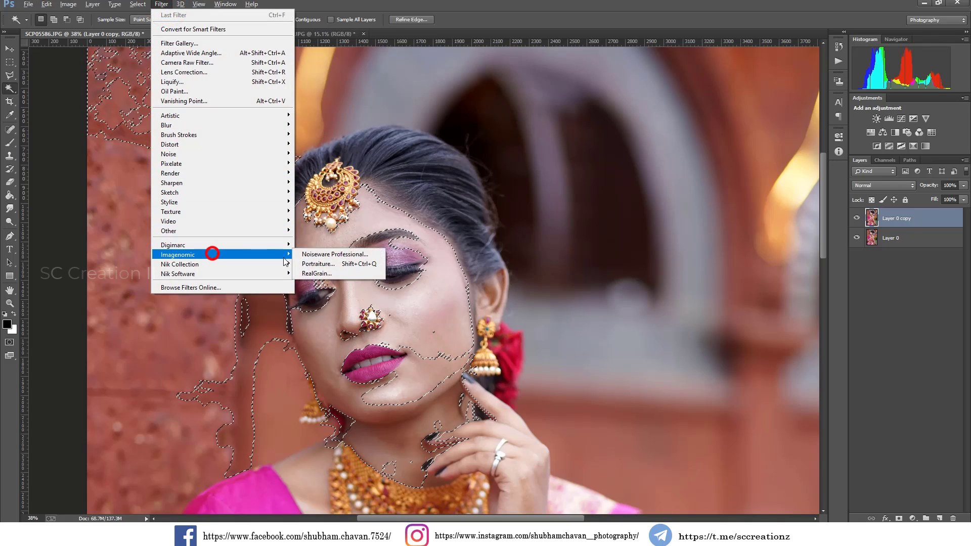
left_click(347, 265)
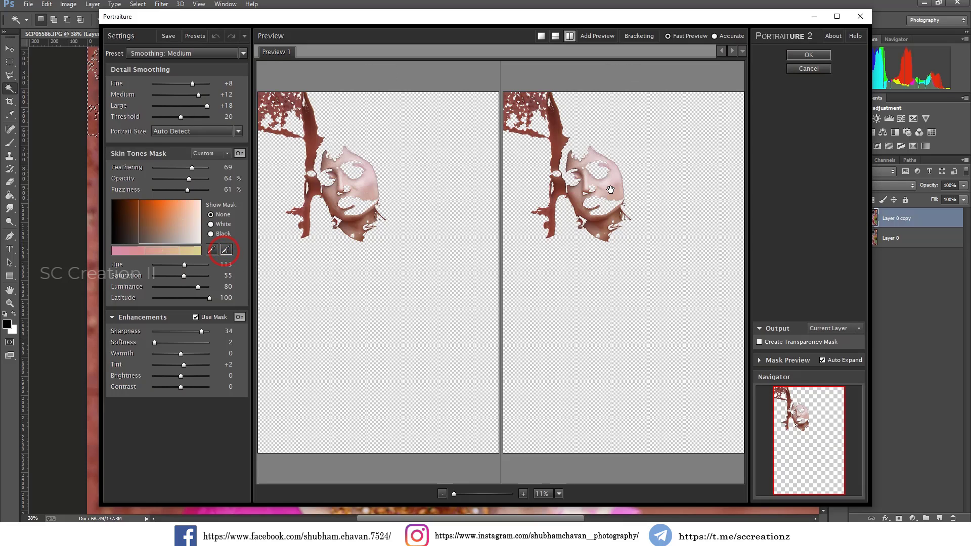
left_click(226, 250)
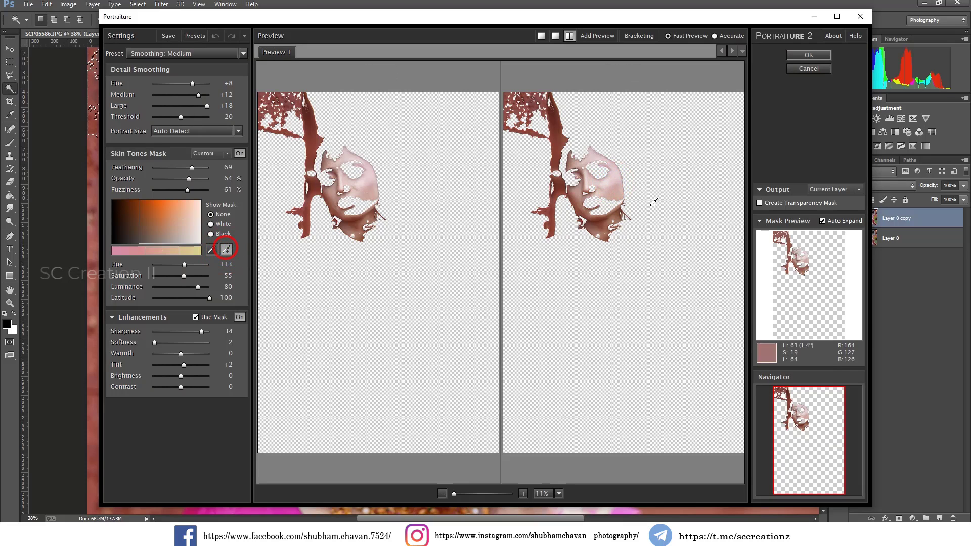
left_click(622, 186)
key("Return")
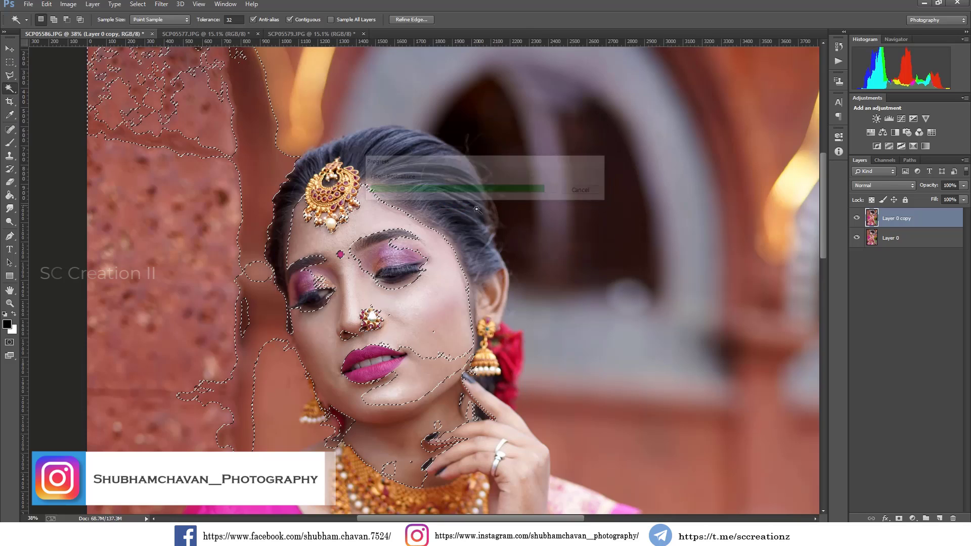
key("ctrl+d")
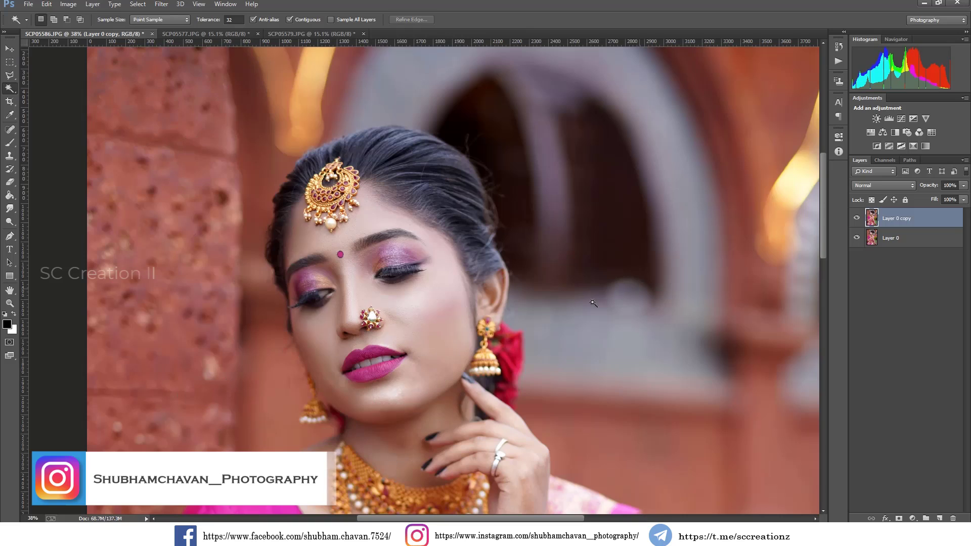
Compare the smoothed face with the original by hiding and showing Layer 0 copy
scroll(445, 344, "up", 5)
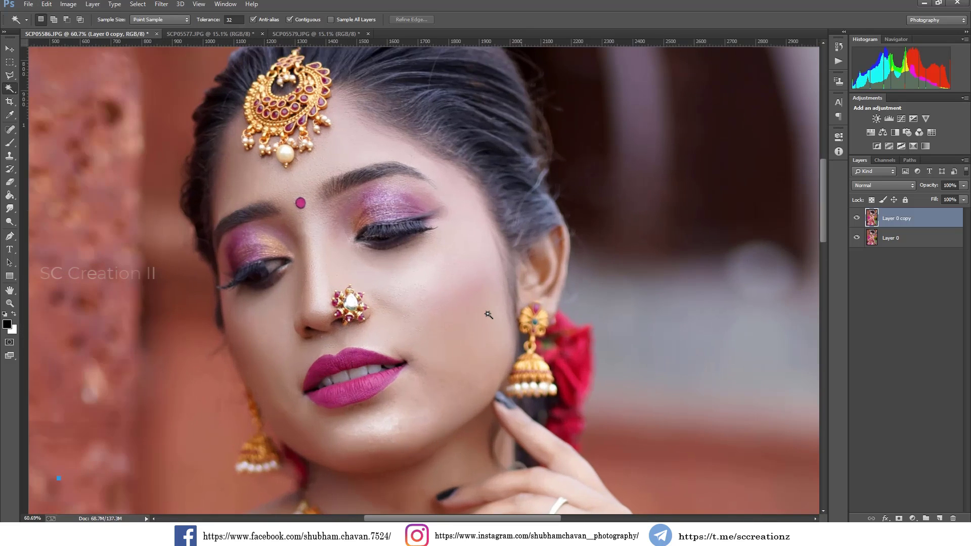
scroll(488, 315, "up", 2)
left_click(859, 218)
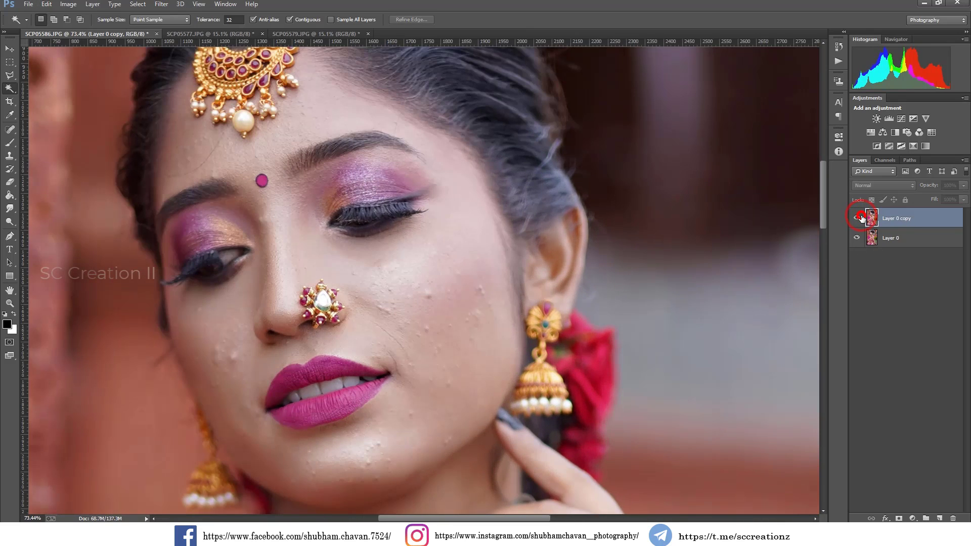
left_click(859, 218)
left_click(859, 218)
left_click(858, 218)
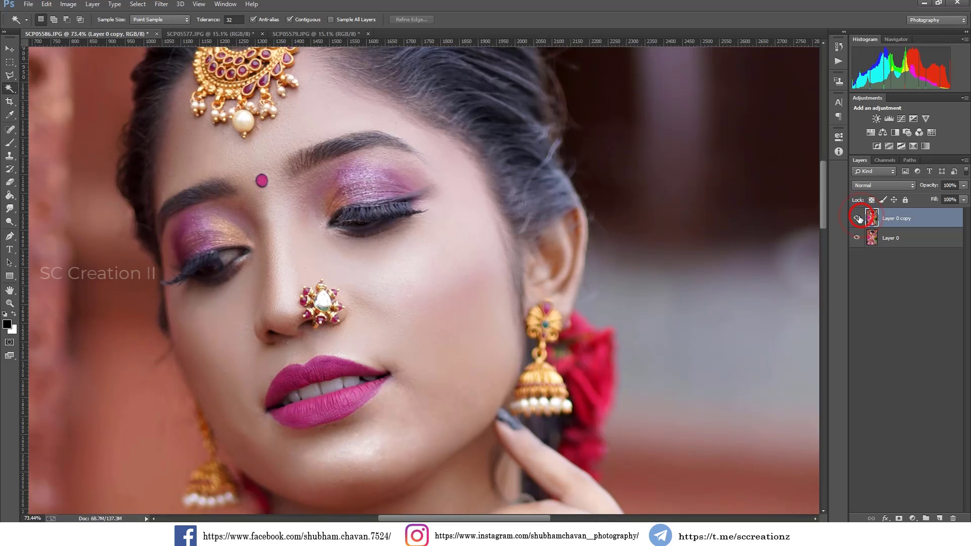
Blend the skin on the chin and along the jaw below the earring with the Mixer Brush at size 125
right_click(5, 145)
left_click(41, 170)
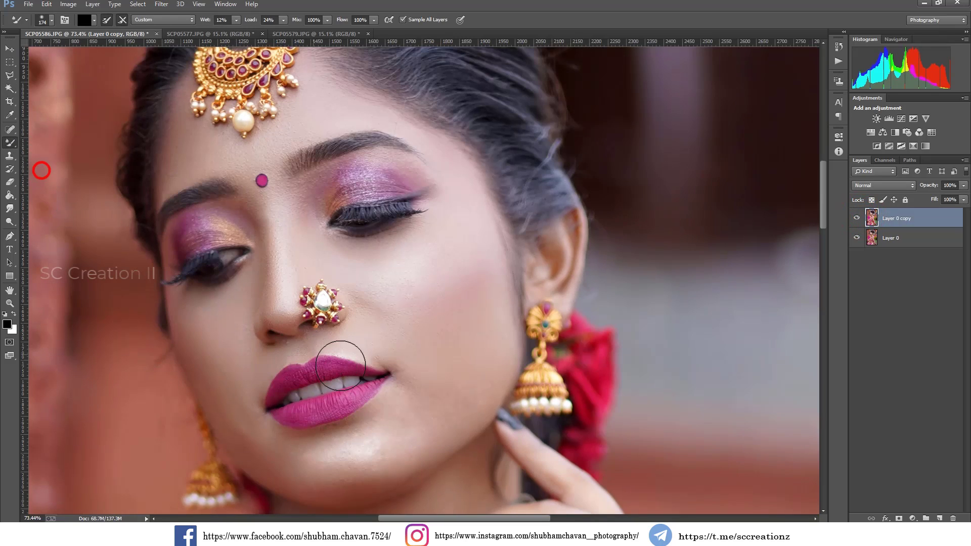
scroll(393, 400, "down", 1)
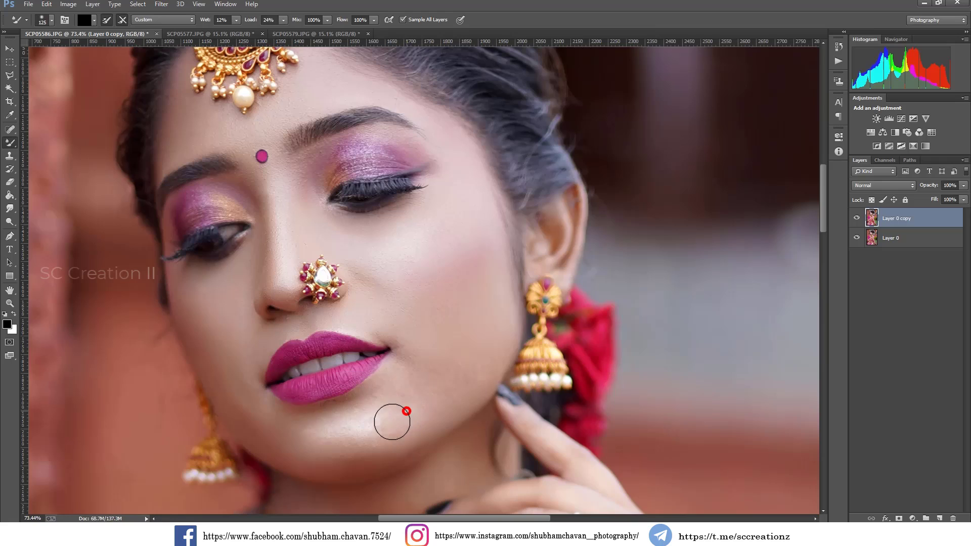
left_click_drag(389, 416, 401, 416)
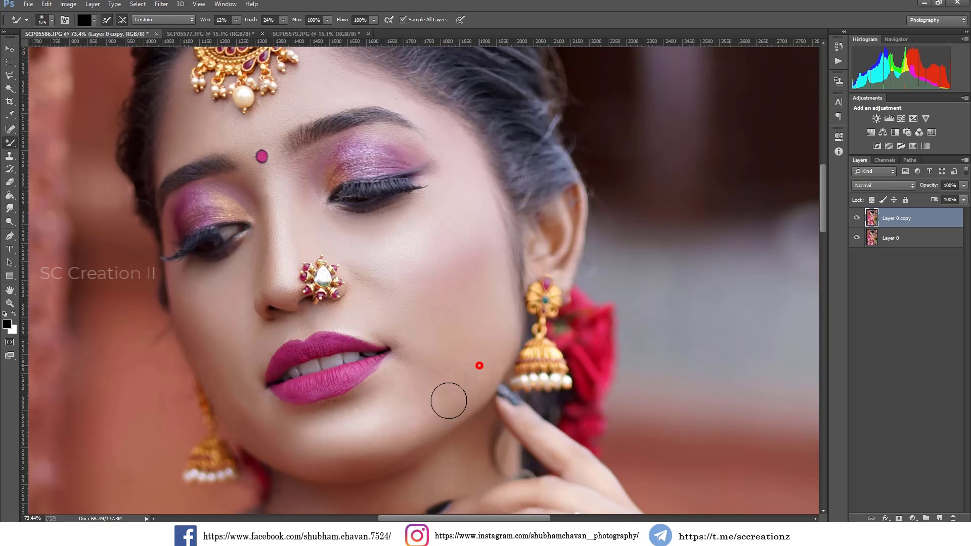
left_click_drag(471, 367, 454, 391)
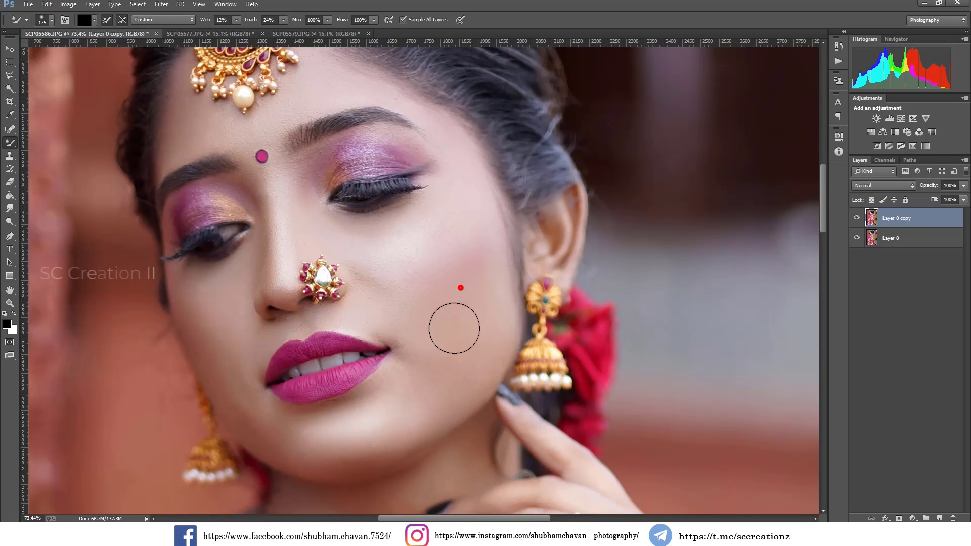
Blend the skin on the cheek between the nose ring and the earring with the Mixer Brush at size 175
left_click_drag(455, 328, 462, 358)
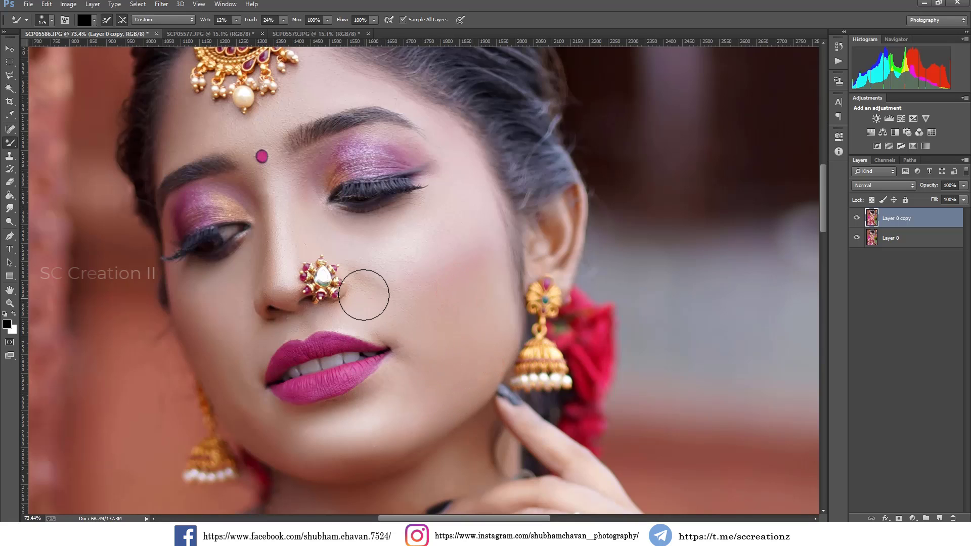
scroll(364, 295, "up", 2)
left_click(426, 318)
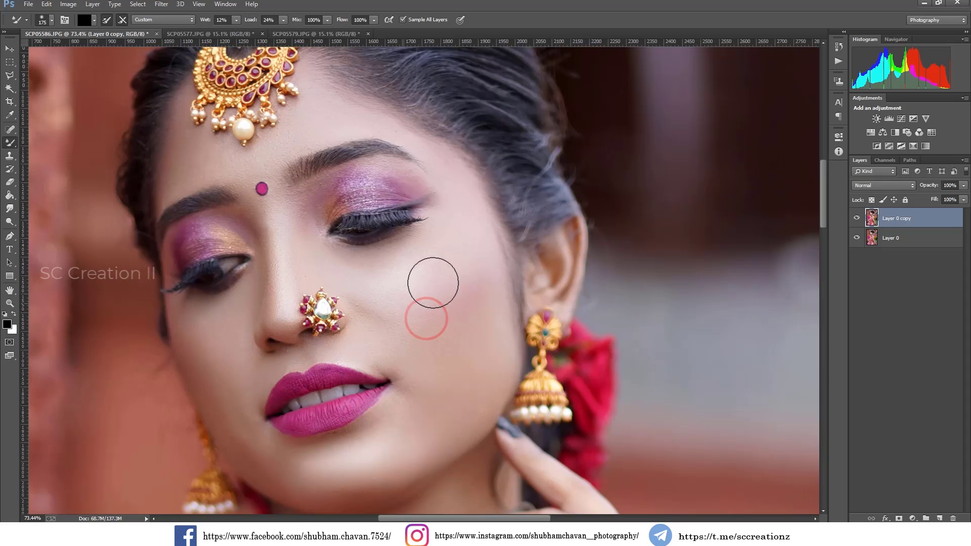
scroll(449, 267, "down", 2)
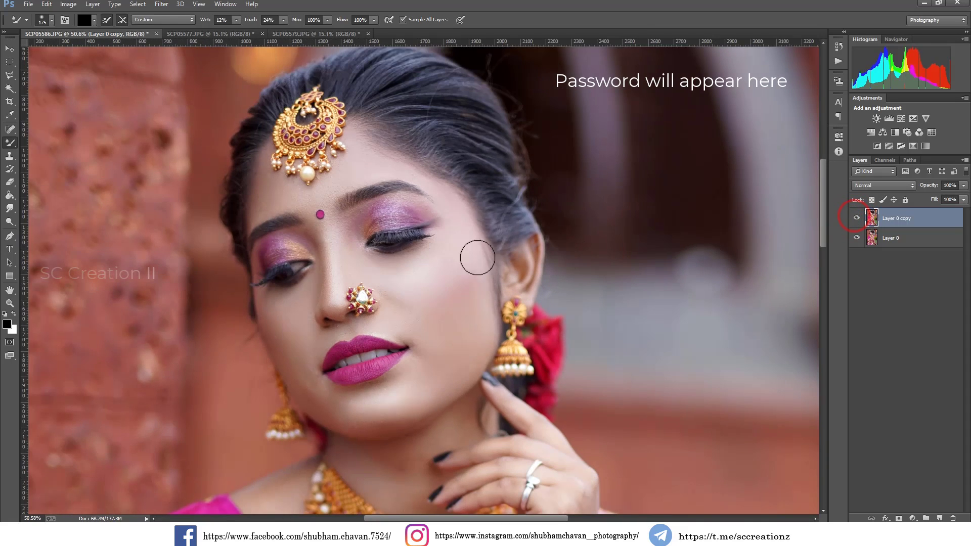
scroll(422, 270, "down", 1)
scroll(422, 269, "down", 1)
Lighten the shaded jaw, cheek and forehead with the Dodge tool at size 300, range Shadows and exposure 14%
left_click(9, 223)
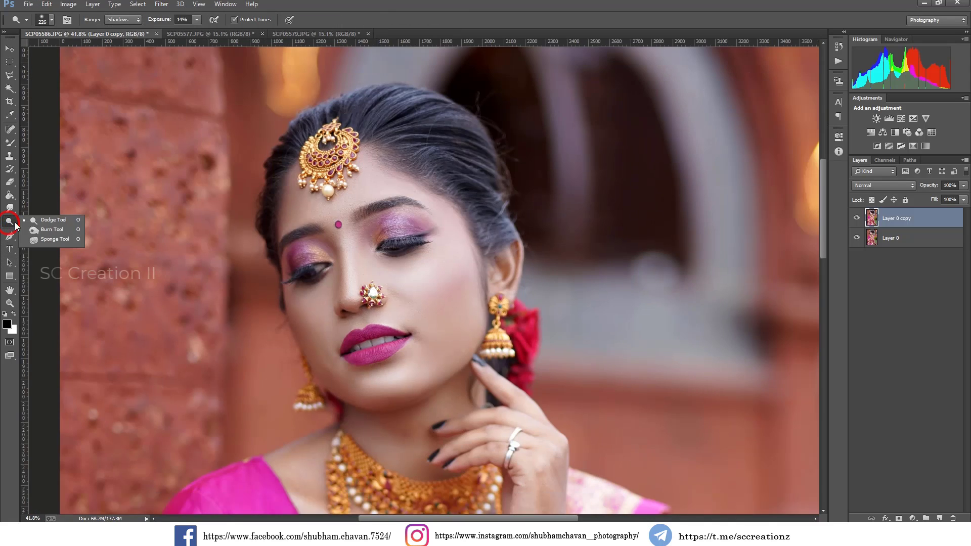
left_click(61, 220)
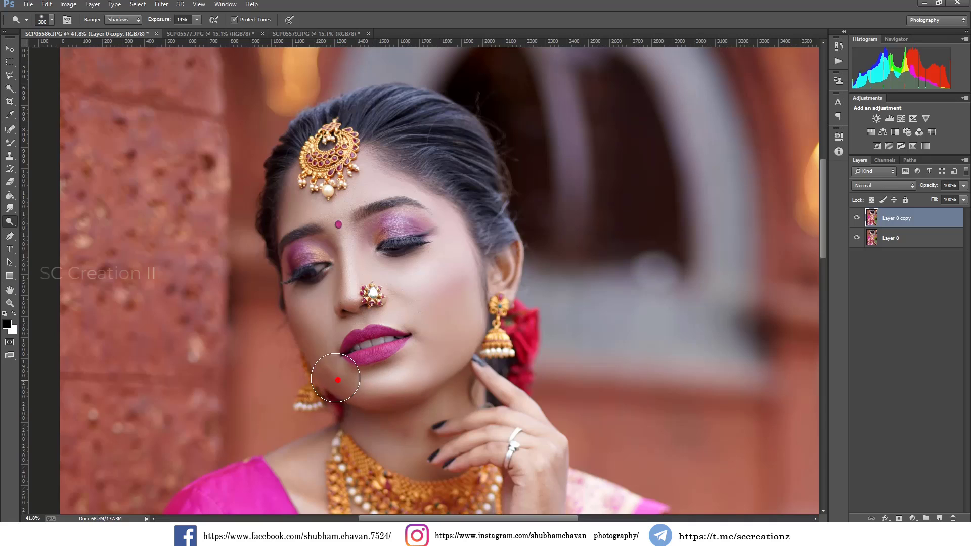
left_click(138, 20)
left_click(123, 31)
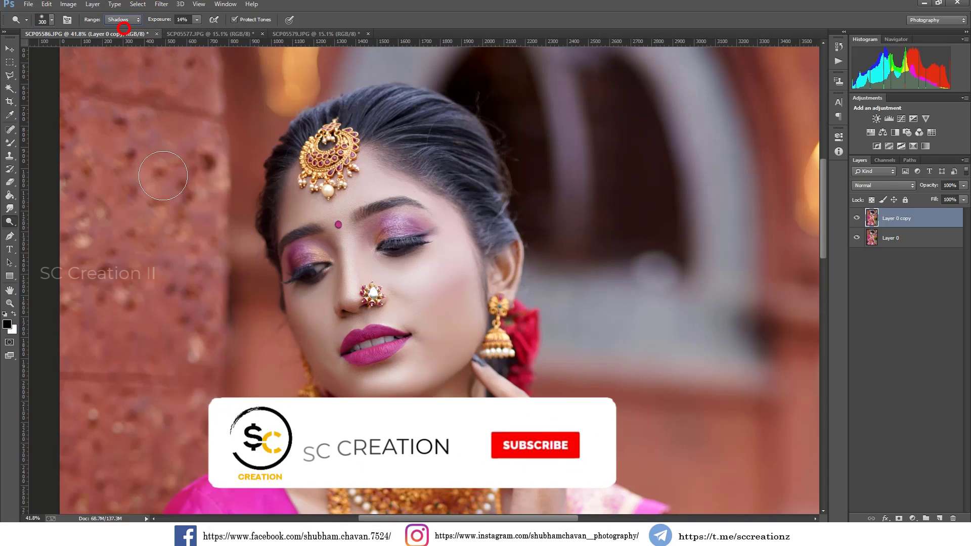
mouse_move(331, 379)
left_mouse_down()
mouse_move(299, 322)
mouse_move(302, 304)
left_mouse_up()
mouse_move(307, 188)
left_mouse_down()
mouse_move(293, 218)
mouse_move(300, 223)
mouse_move(295, 215)
left_mouse_up()
left_click(304, 193)
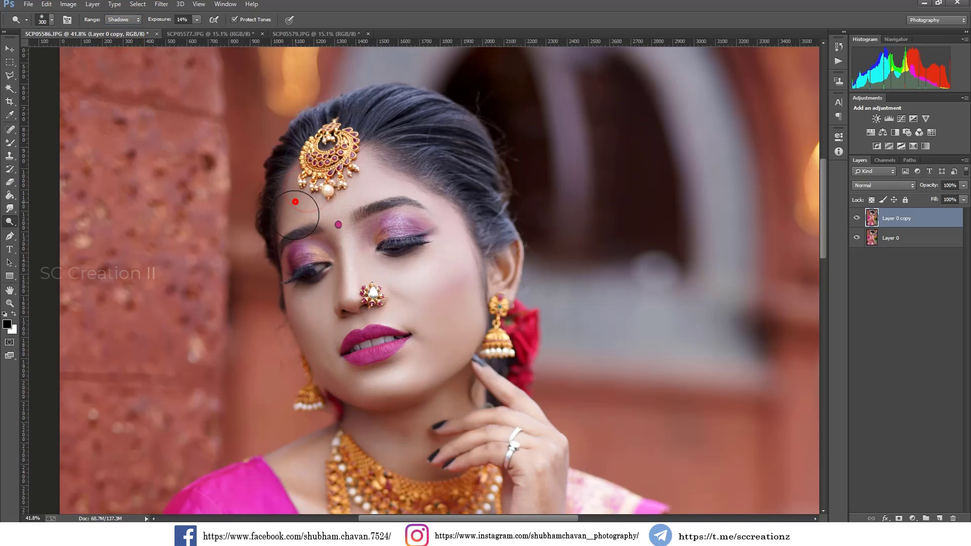
scroll(347, 278, "down", 2)
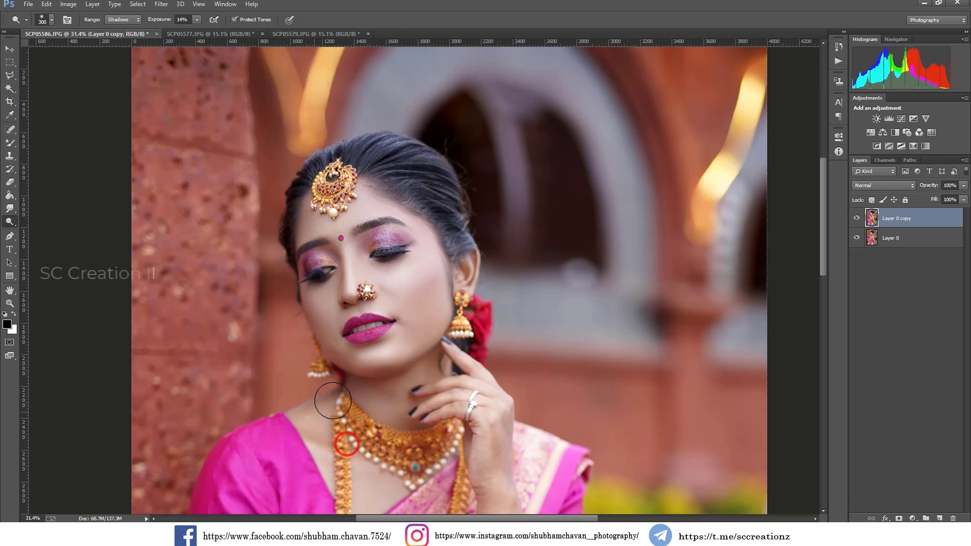
Enlarge the Dodge brush to 489 px and lighten the shadows on both arms and the raised wrist
scroll(318, 417, "down", 4)
scroll(391, 415, "up", 1)
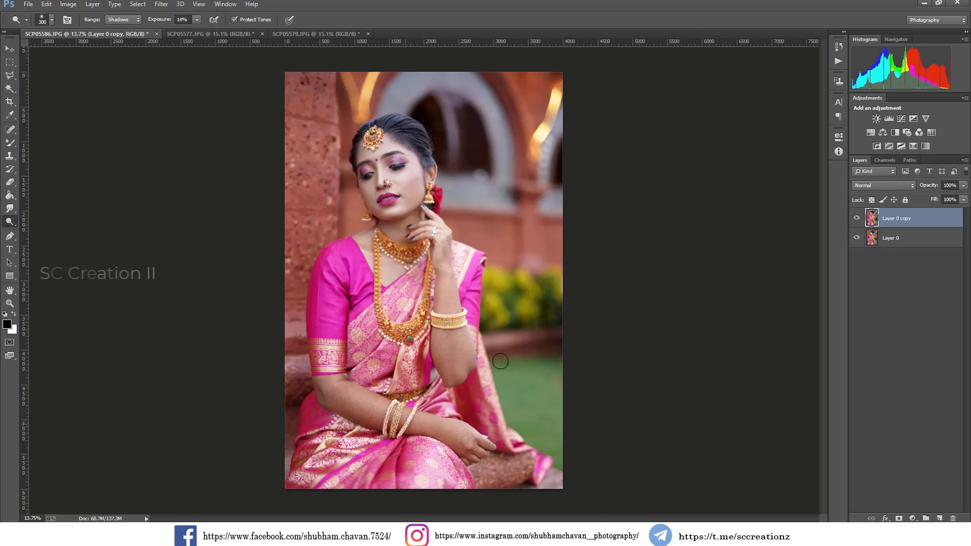
right_click(518, 346)
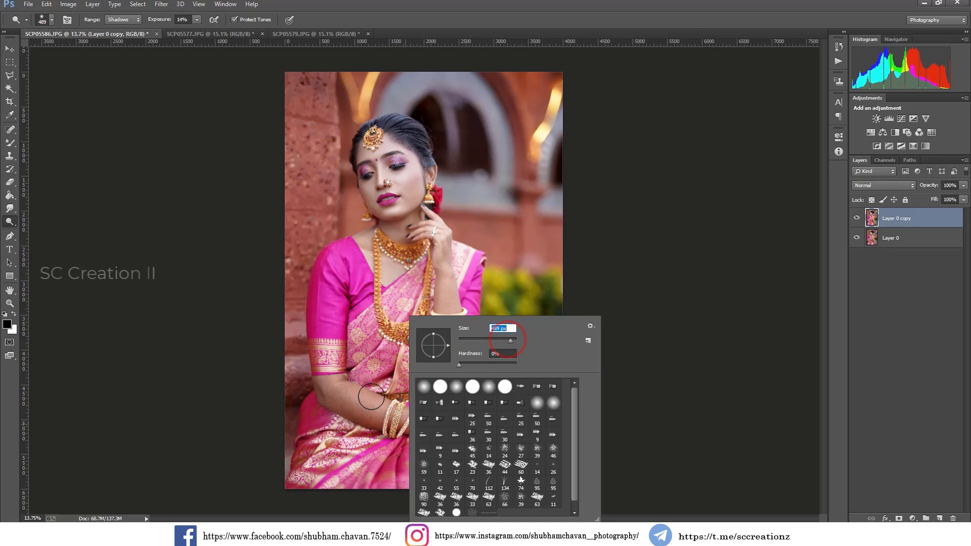
left_click(330, 391)
left_click_drag(335, 396, 405, 427)
left_click_drag(403, 422, 454, 438)
mouse_move(454, 350)
left_mouse_down()
mouse_move(453, 376)
mouse_move(455, 349)
left_mouse_up()
mouse_move(453, 283)
left_mouse_down()
mouse_move(445, 246)
mouse_move(452, 267)
left_mouse_up()
Compare the dodged portrait with the original by hiding and showing Layer 0 copy
scroll(452, 266, "down", 1)
scroll(451, 266, "up", 1)
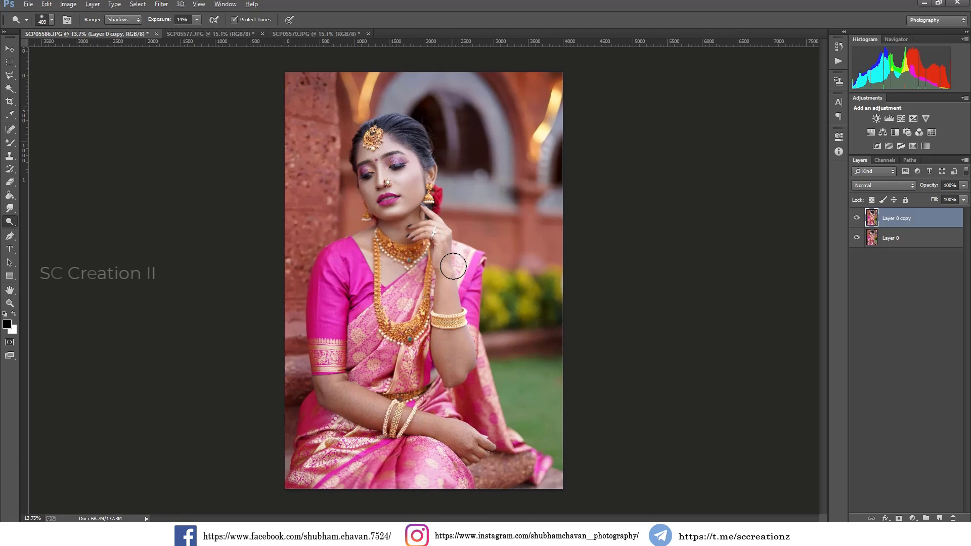
left_click(857, 218)
left_click(856, 221)
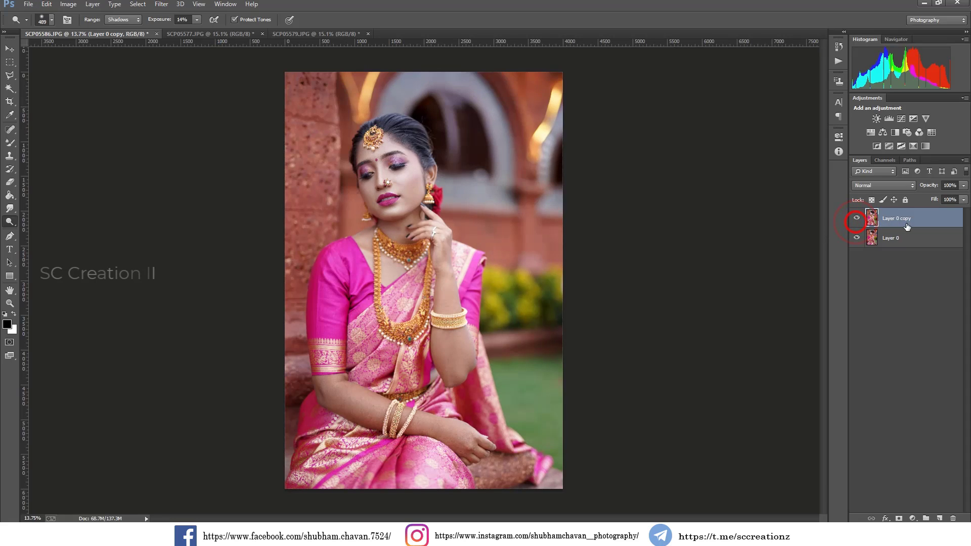
Duplicate Layer 0 copy as a new layer named Color grading
right_click(910, 225)
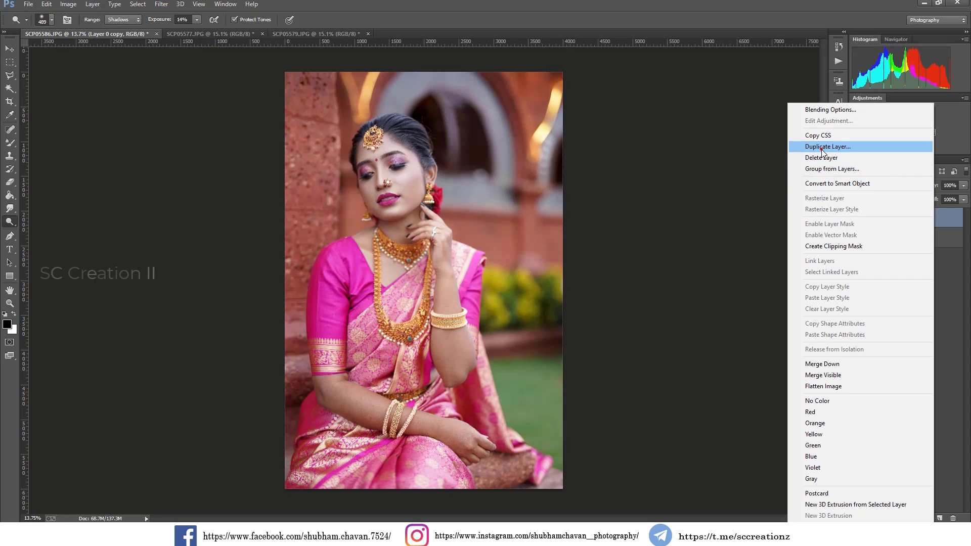
left_click(823, 150)
type("Color grading")
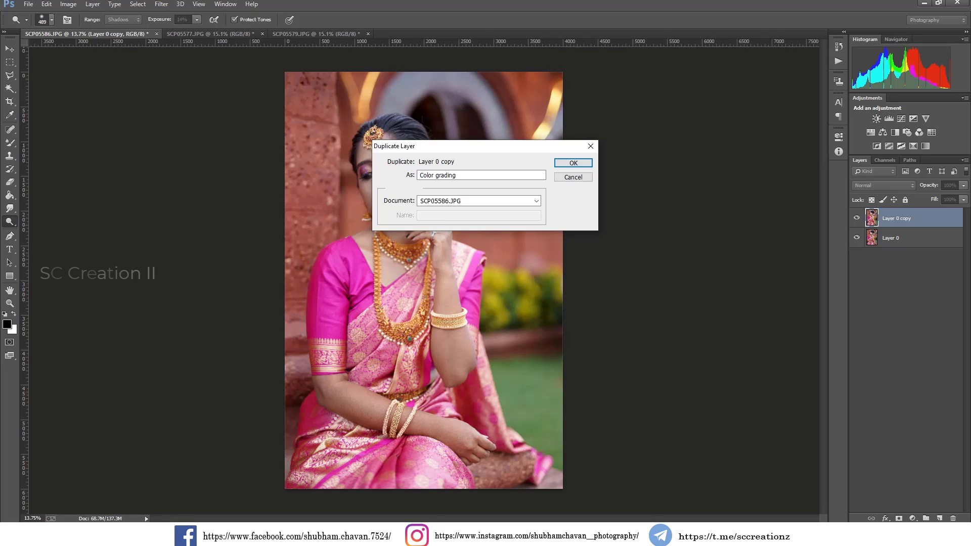
key("Return")
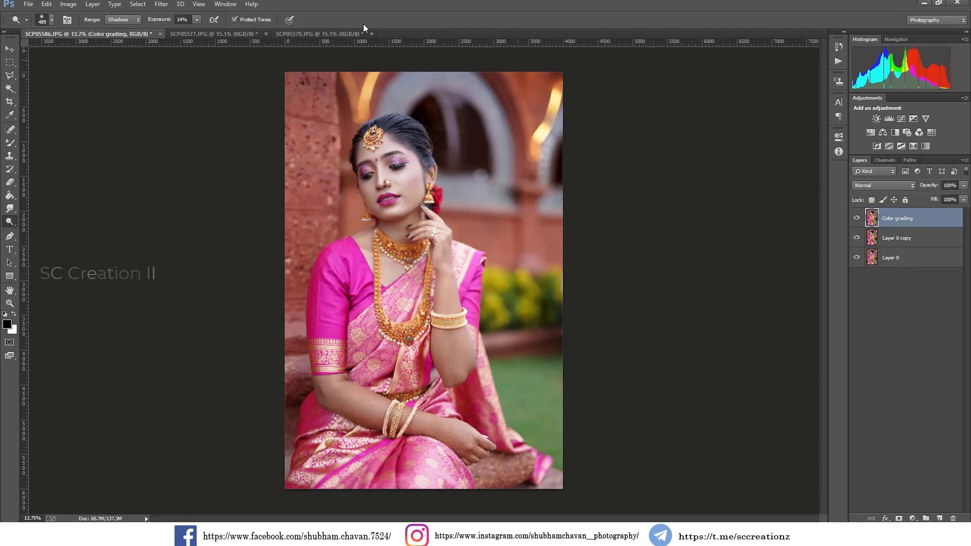
Open the Color grading layer in the Camera Raw Filter and browse its Artistic profiles
left_click(161, 4)
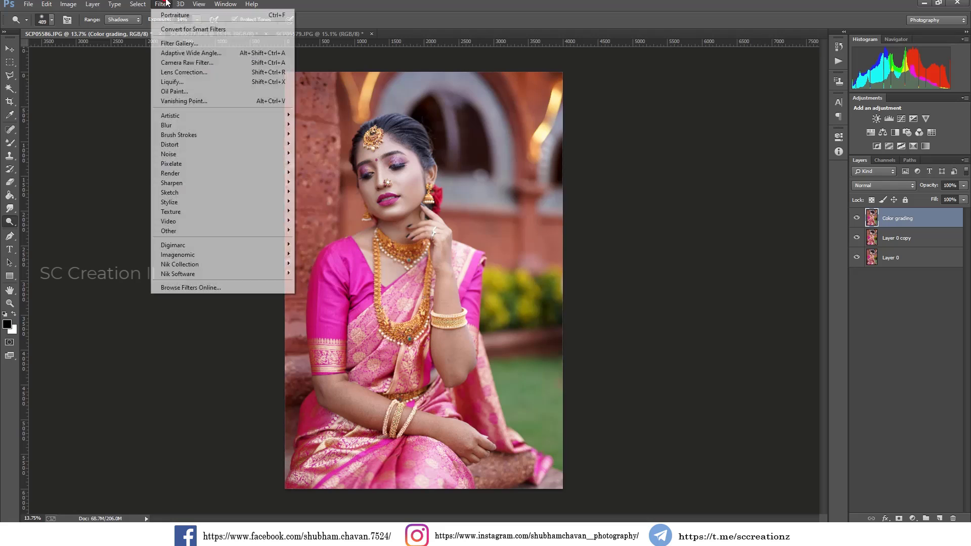
left_click(195, 63)
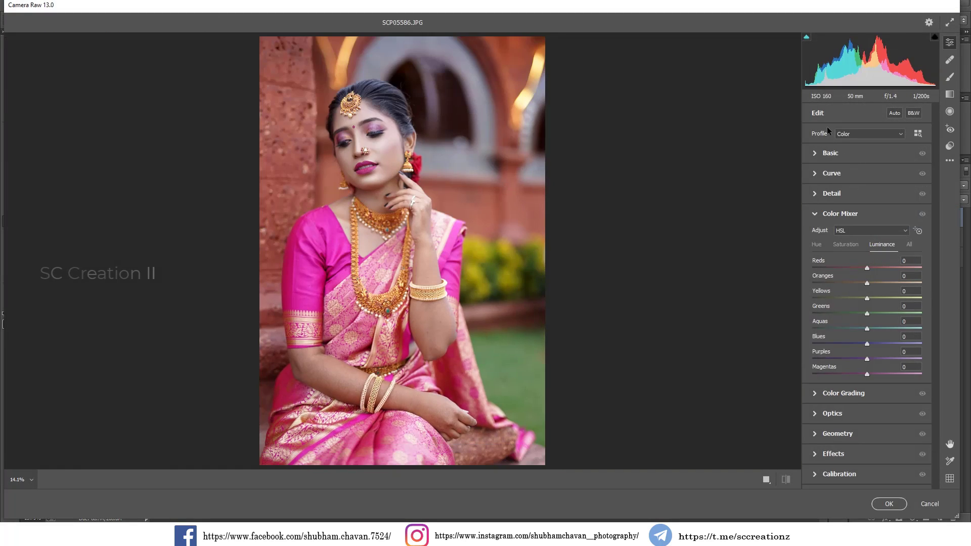
left_click(862, 133)
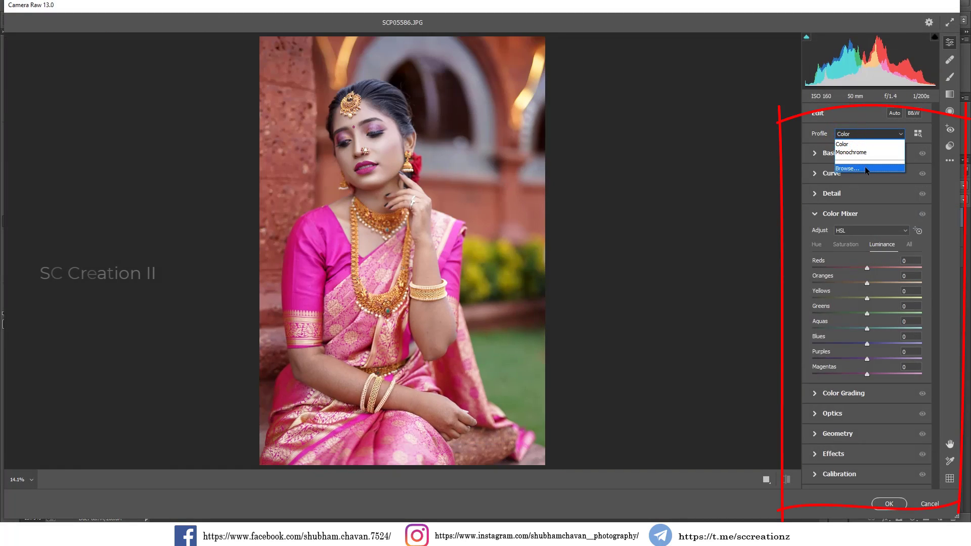
left_click(866, 169)
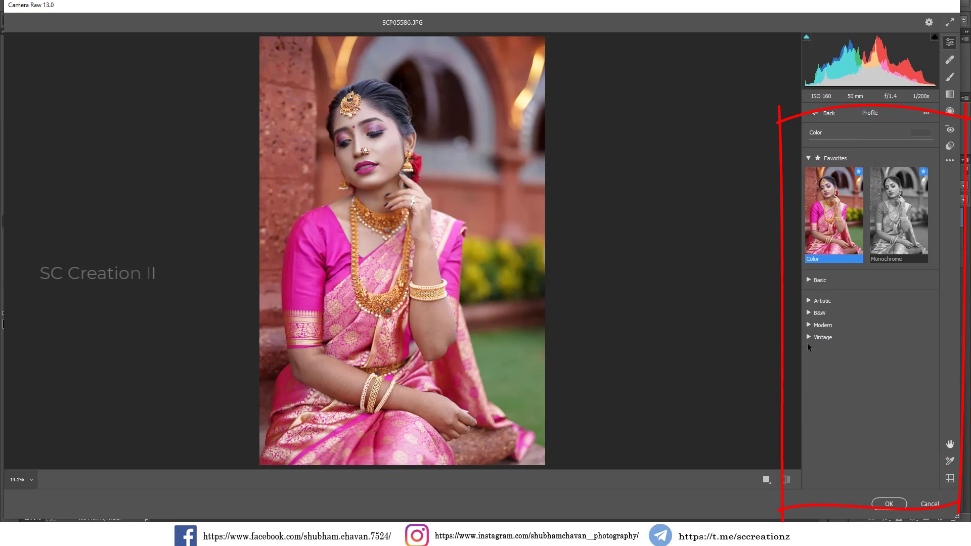
left_click(810, 304)
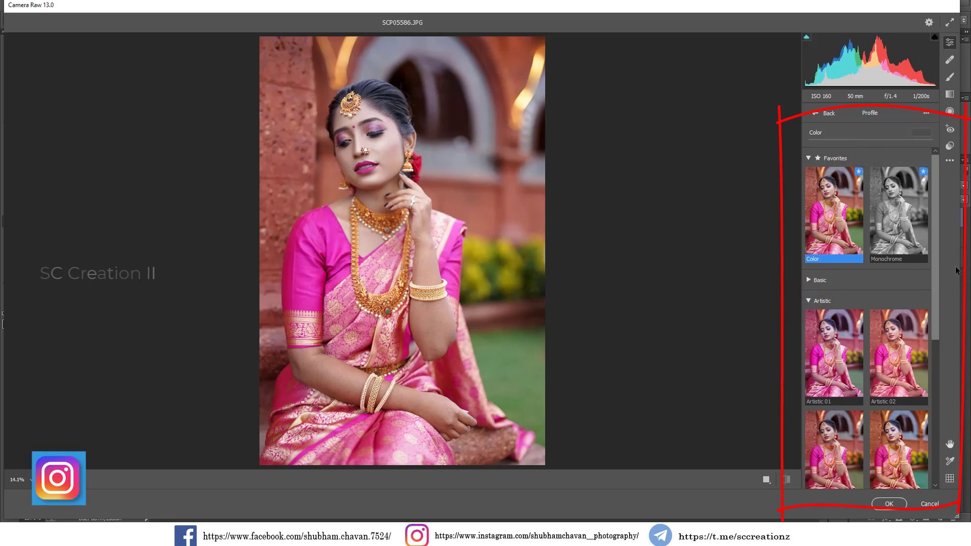
left_click_drag(938, 275, 943, 403)
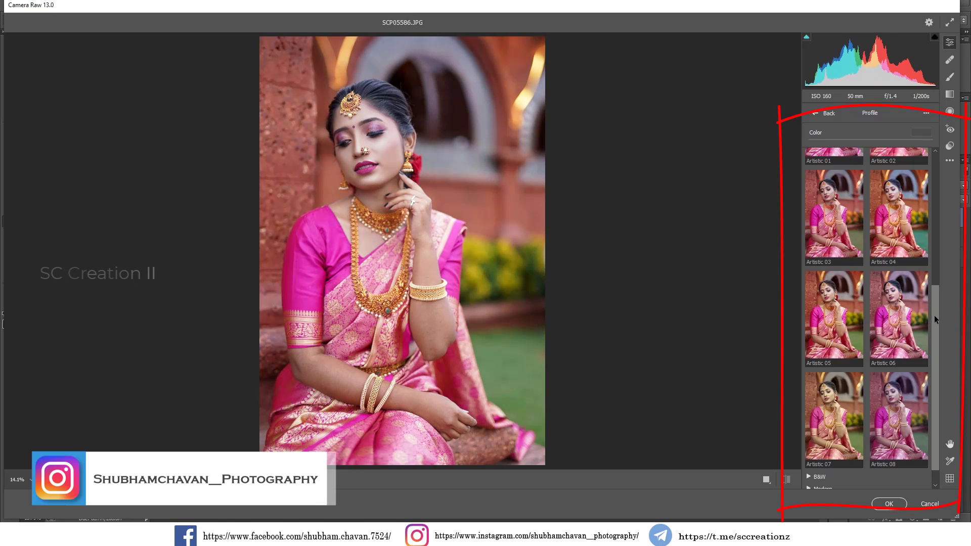
Apply the Artistic 04 profile with an amount of 50 and return to the edit settings
scroll(915, 309, "up", 3)
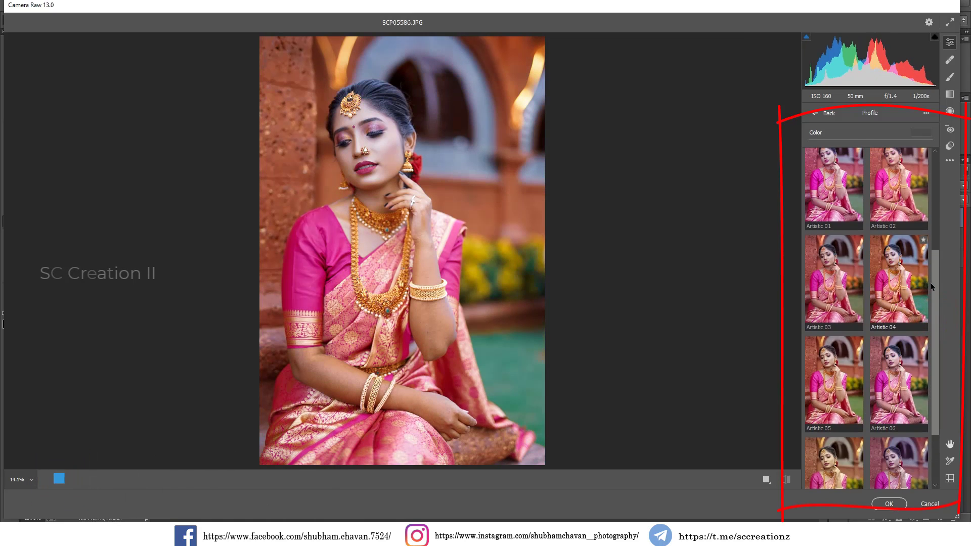
left_click(911, 285)
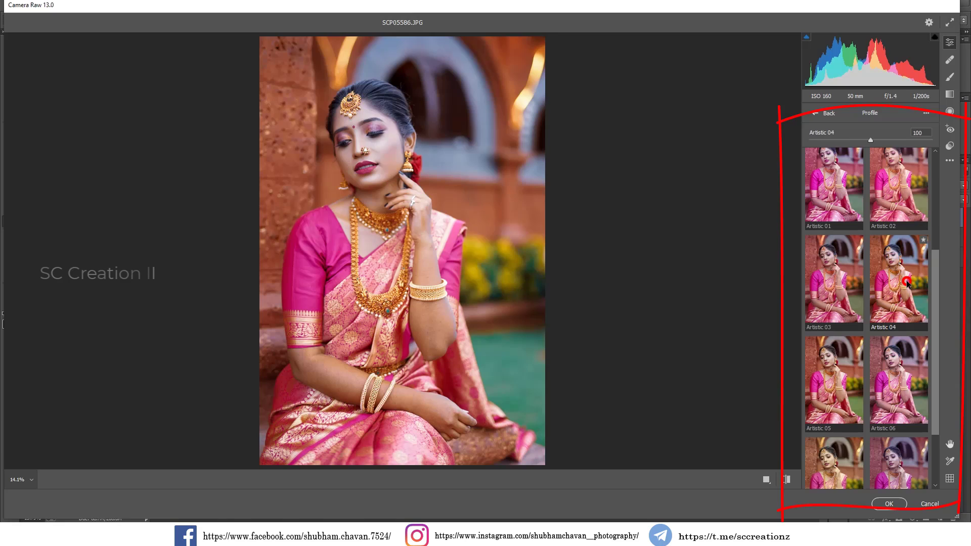
left_click_drag(872, 138, 848, 144)
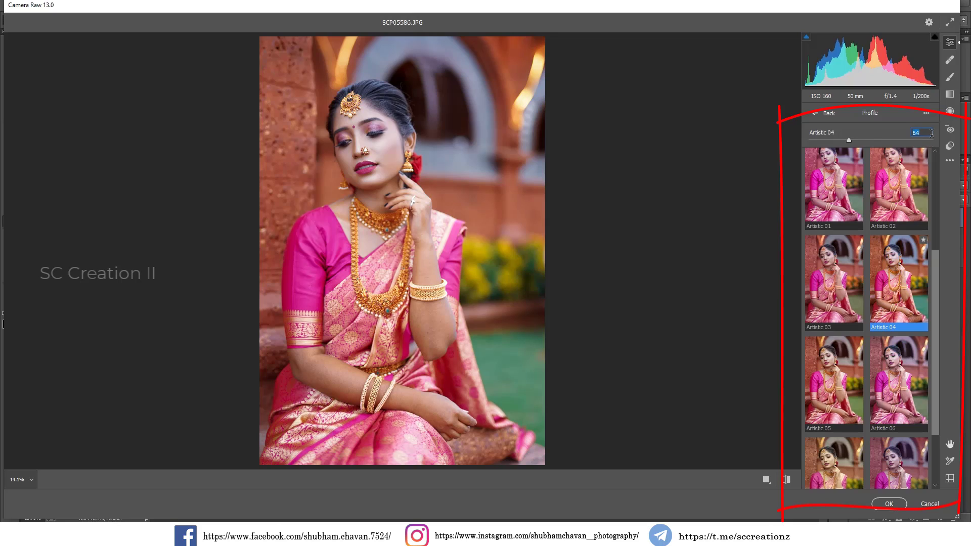
type("50")
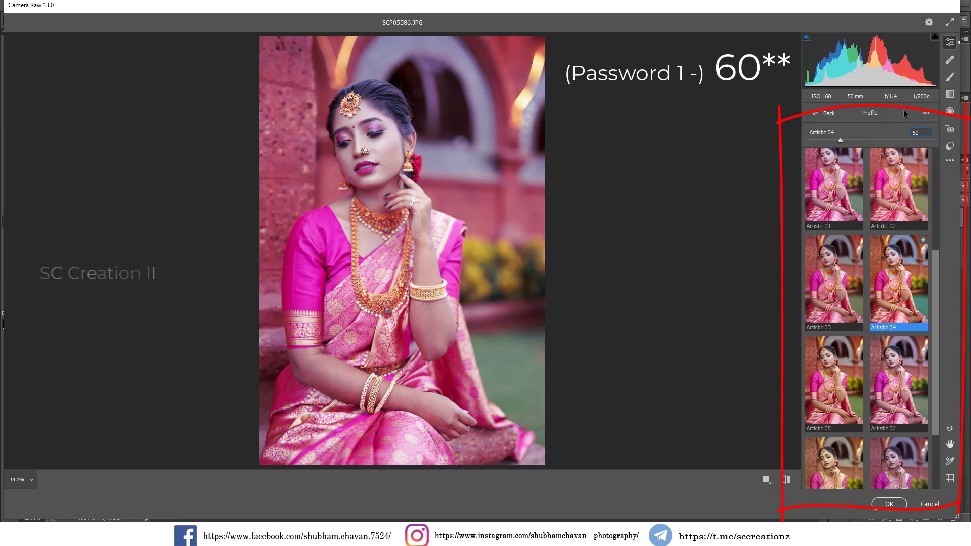
left_click(951, 43)
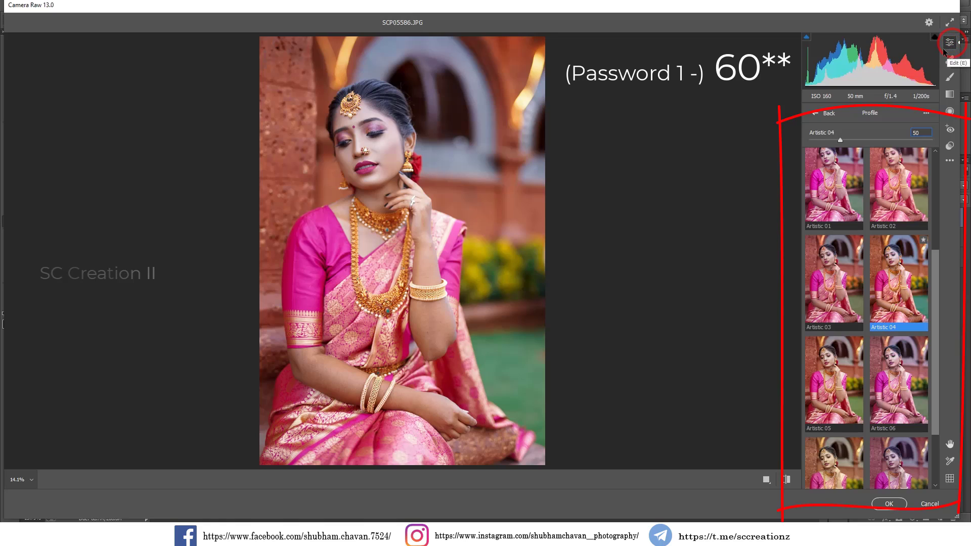
left_click(820, 114)
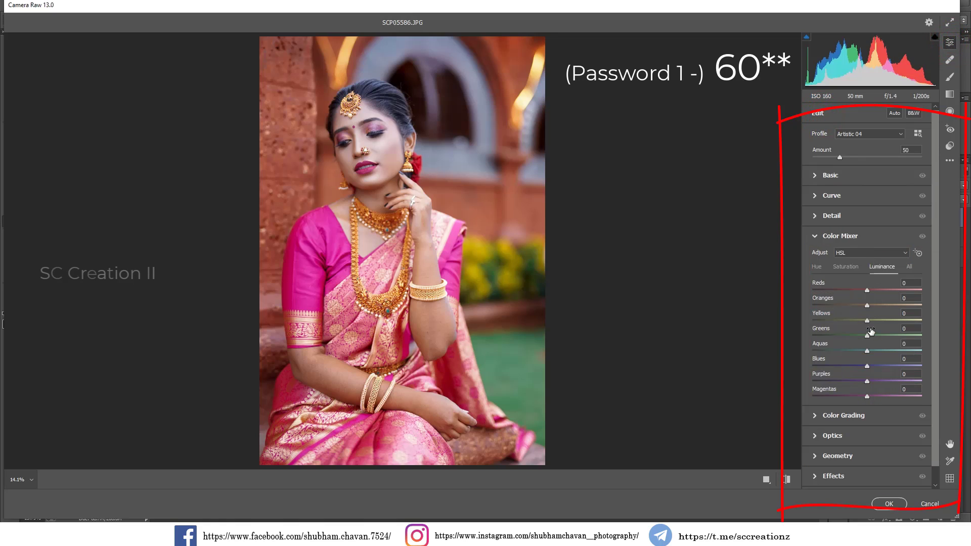
Adjust the basic tones to Contrast +10, Highlights +32, Shadows +31, Whites -17 and Blacks -42
left_click(816, 267)
left_click(819, 176)
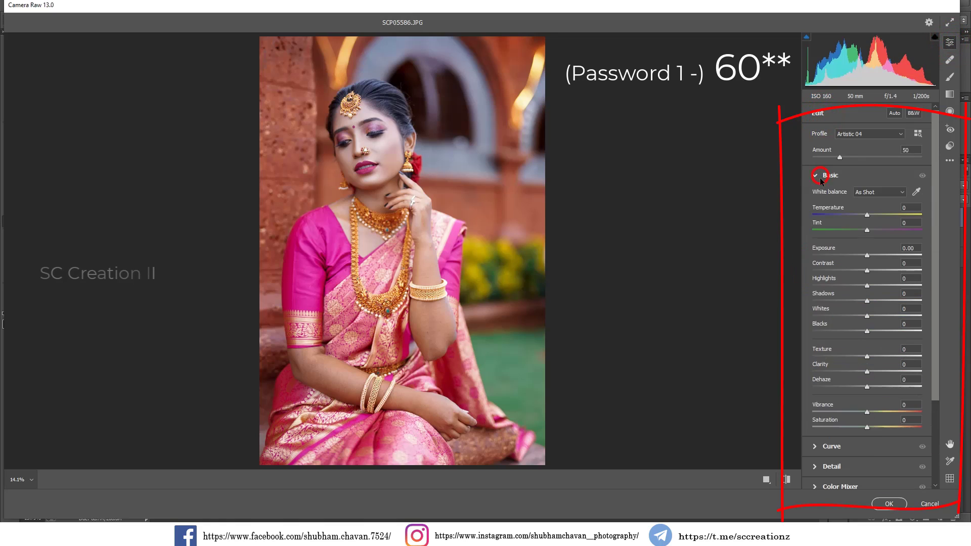
left_click_drag(856, 287, 872, 271)
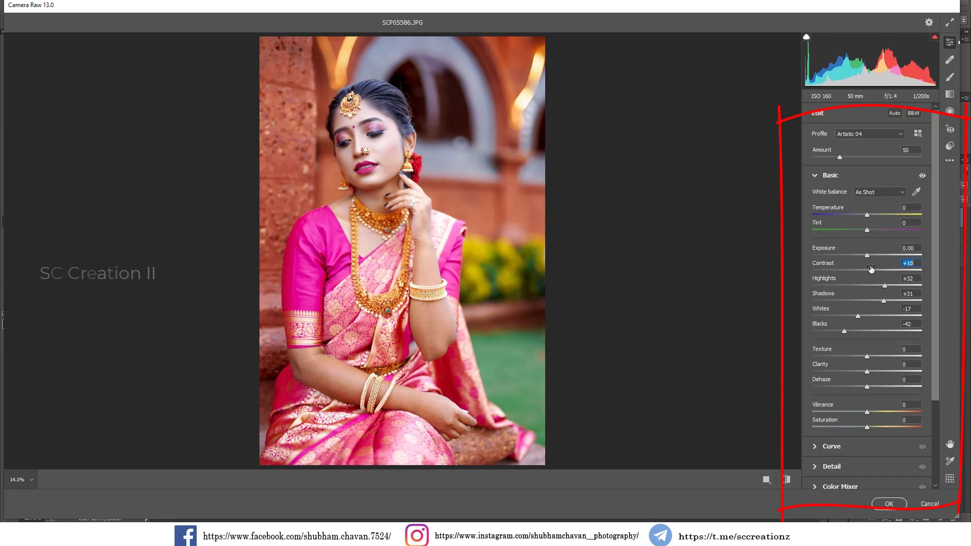
Try the Auto white balance and undo it
left_click(883, 193)
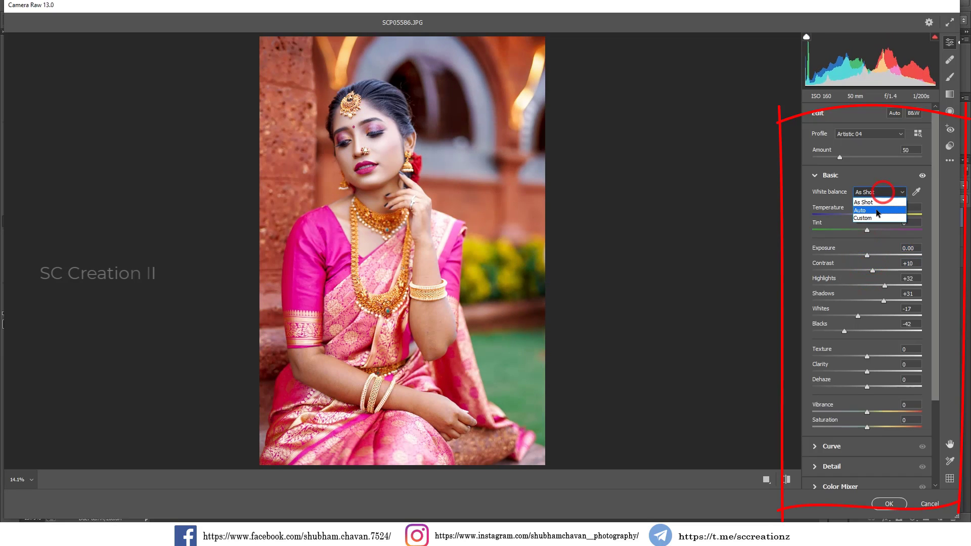
left_click(878, 212)
key("ctrl+z")
Fine-tune the white balance to Temperature +1 and Tint -2, checking the face up close, and set Clarity to +4
mouse_move(867, 216)
left_mouse_down()
mouse_move(866, 230)
mouse_move(857, 228)
mouse_move(866, 230)
left_mouse_up()
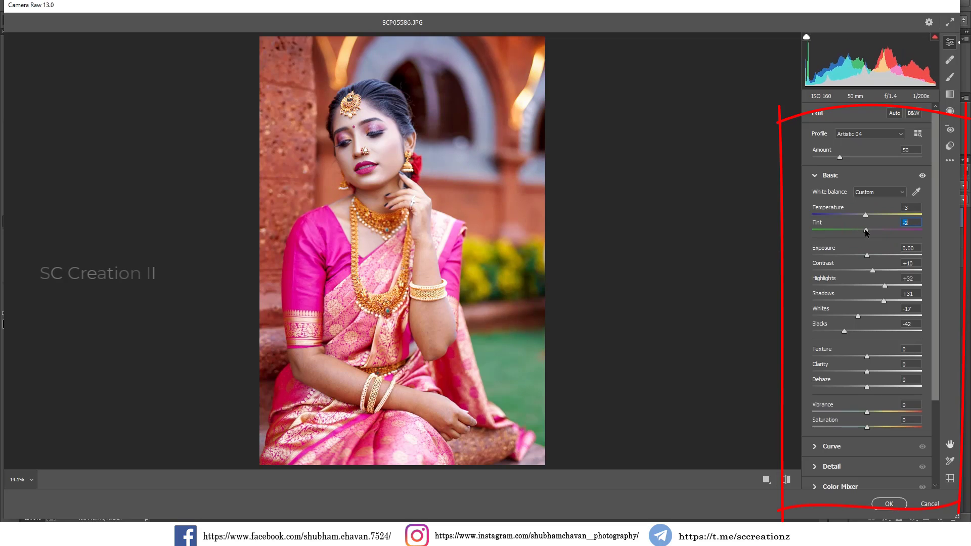
left_click(364, 151)
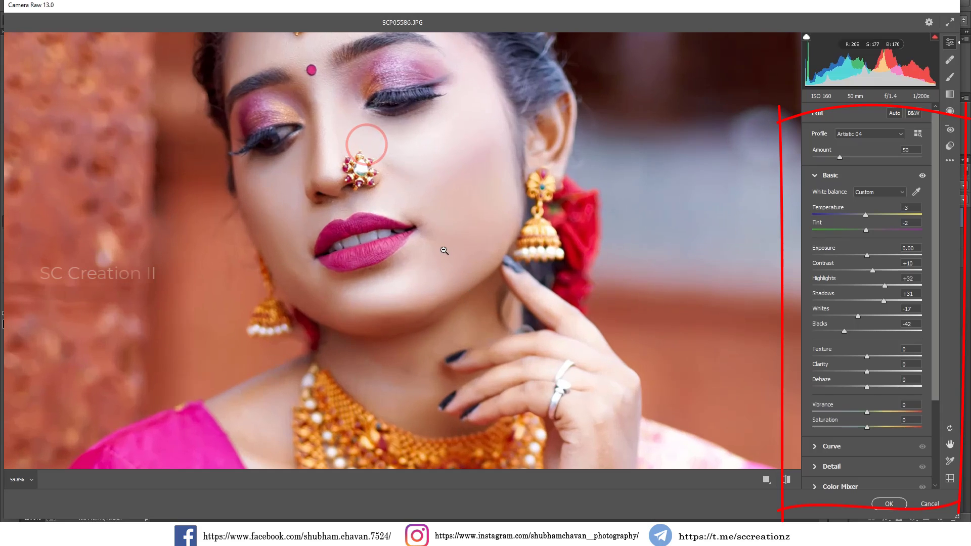
left_click(443, 250)
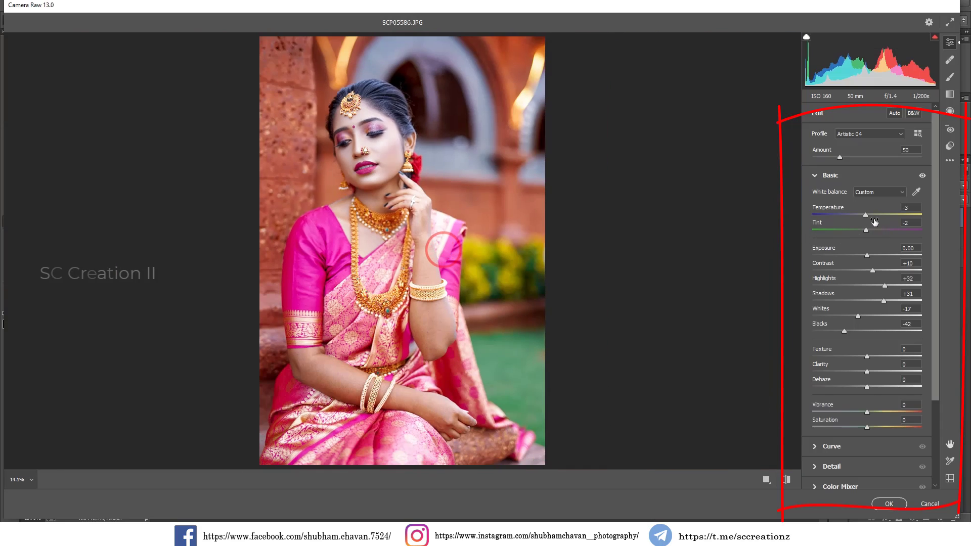
left_click(867, 215)
left_click_drag(867, 215, 870, 215)
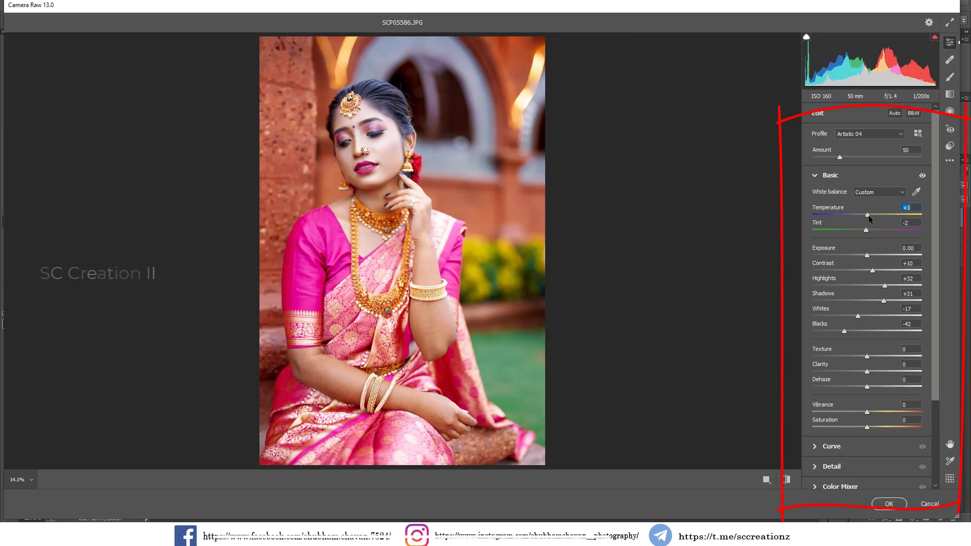
left_click_drag(867, 372, 870, 371)
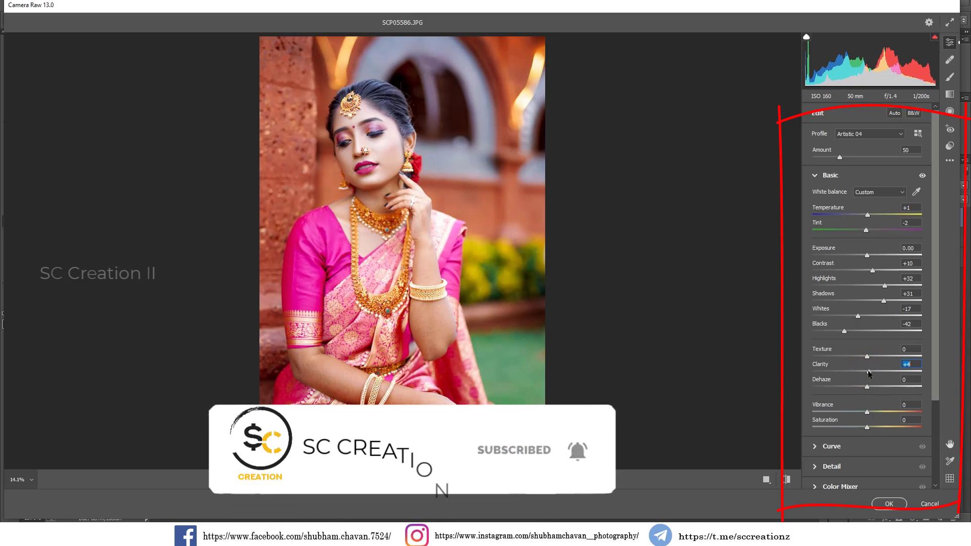
Set Vibrance to -5 and Saturation to -6, and shape the parametric curve with Highlights +8, Lights -17, Darks -11 and Shadows +10
mouse_move(870, 411)
left_mouse_down()
mouse_move(889, 411)
mouse_move(836, 414)
mouse_move(865, 412)
mouse_move(861, 427)
mouse_move(881, 430)
mouse_move(864, 429)
left_mouse_up()
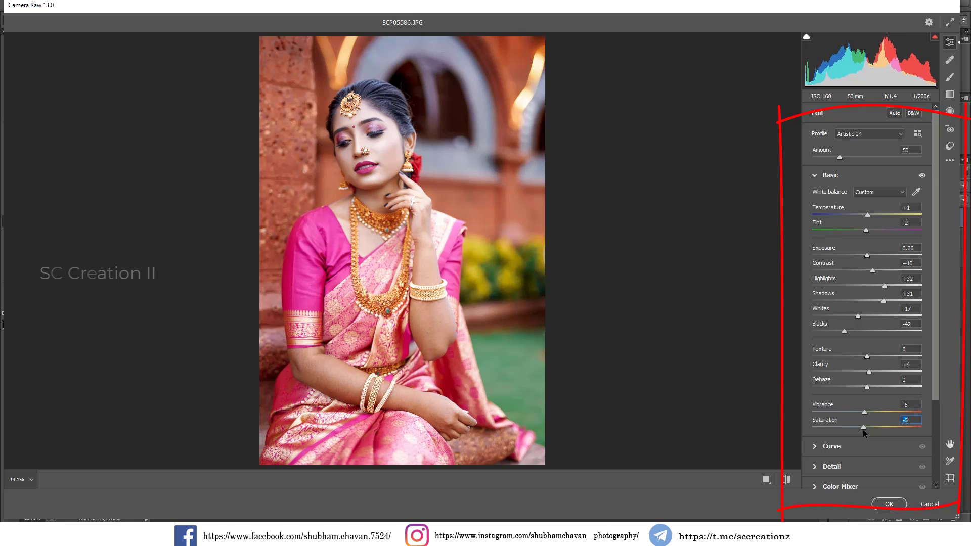
left_click(825, 447)
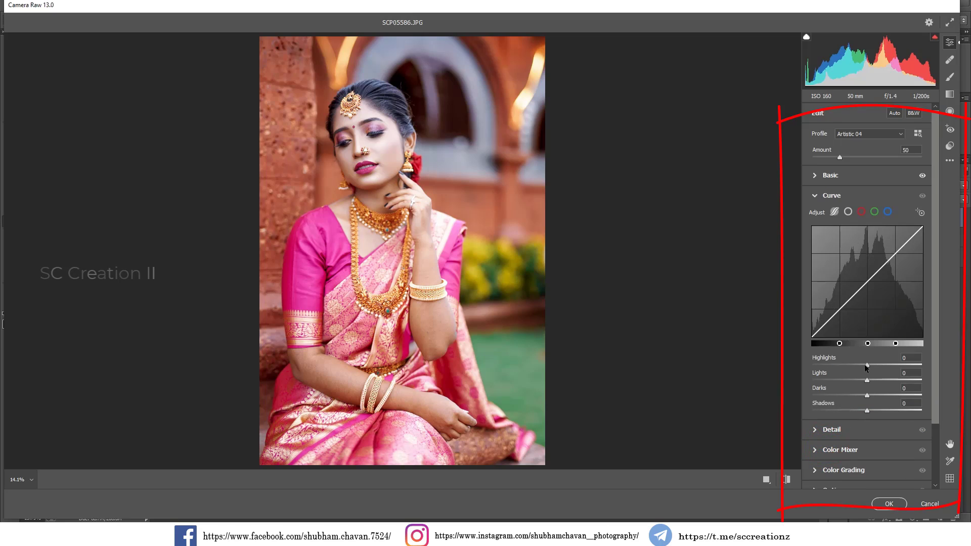
left_click_drag(867, 366, 870, 407)
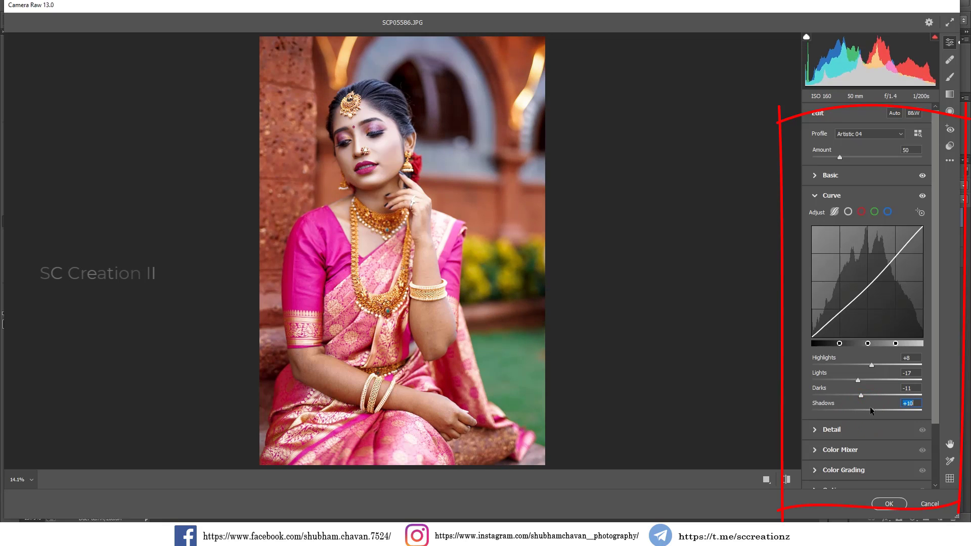
Refine the point curve by slightly raising the black point, anchoring the midtones at 128/127 and moving the white point to input 250
left_click(849, 212)
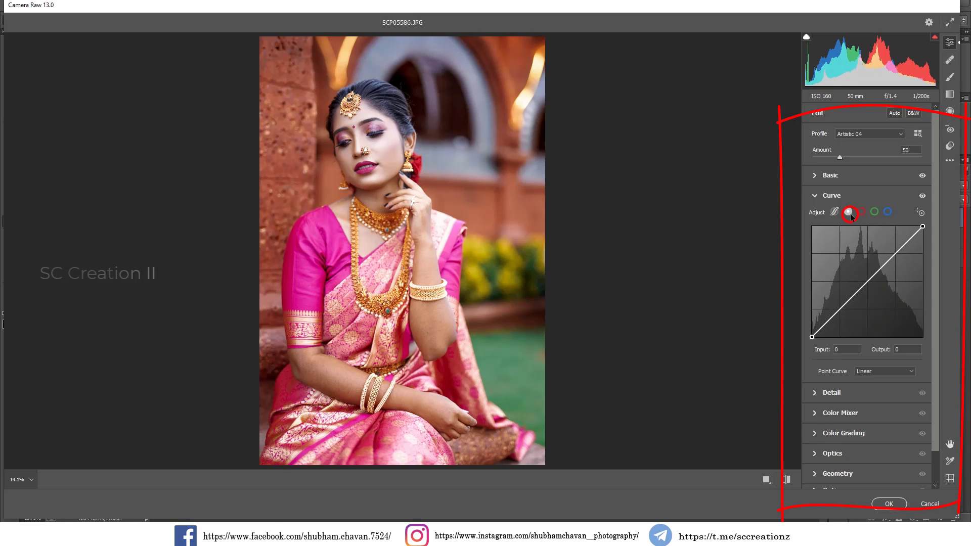
left_click_drag(811, 337, 812, 335)
left_click(868, 280)
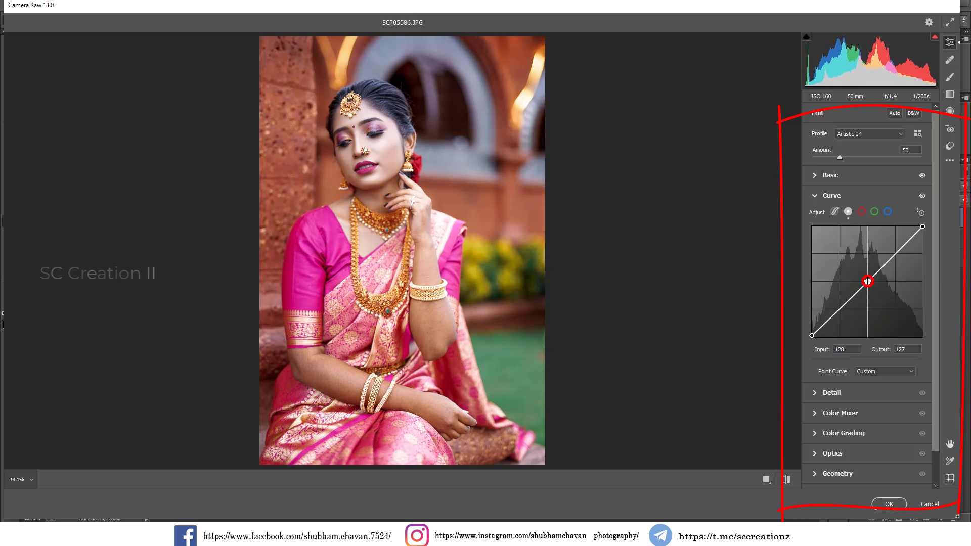
mouse_move(923, 226)
left_mouse_down()
mouse_move(912, 226)
mouse_move(920, 226)
left_mouse_up()
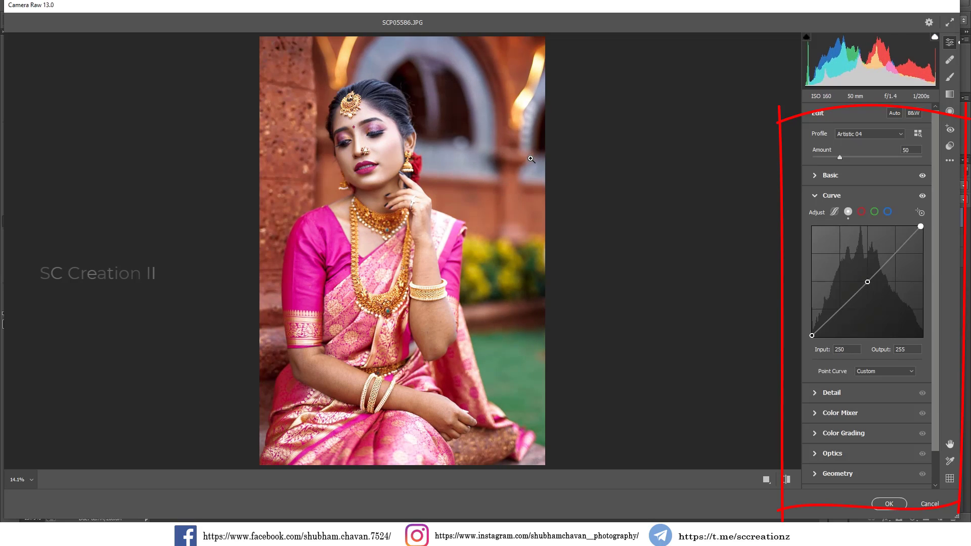
left_click_drag(379, 142, 433, 185)
left_click(825, 198)
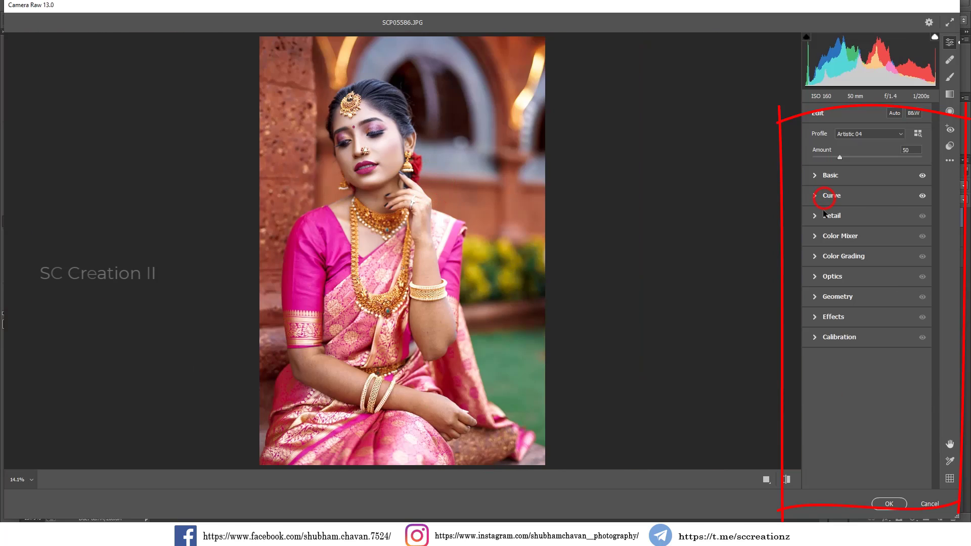
Shift the HSL hues to Yellows -18 and Greens -69, lower the Aquas hue and keep Blues at 0
left_click(831, 240)
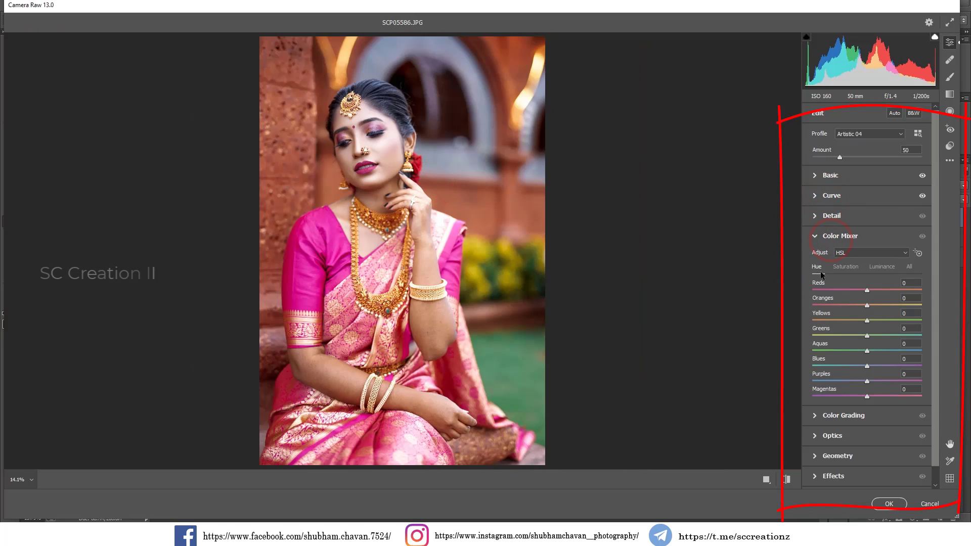
left_click(820, 271)
left_click_drag(890, 321, 830, 335)
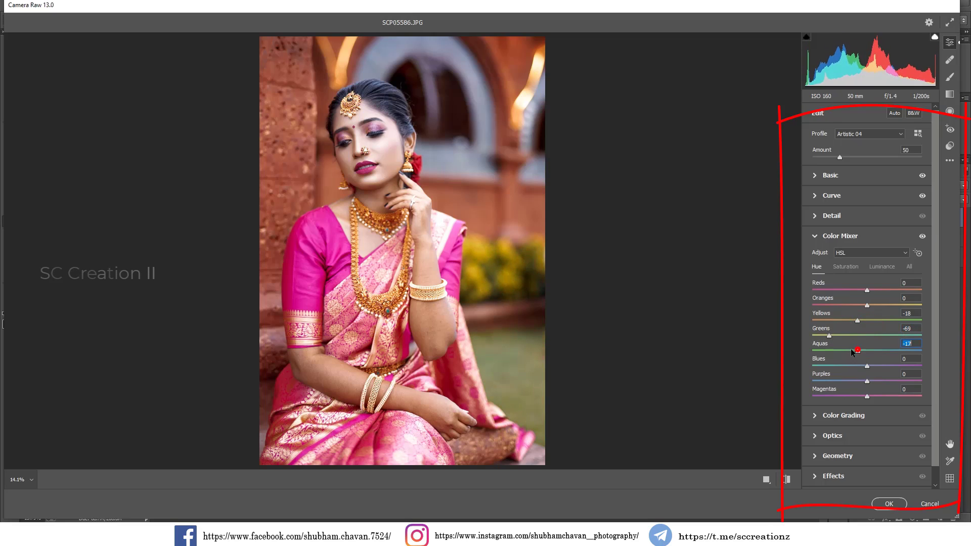
left_click_drag(872, 368, 833, 348)
double_click(880, 365)
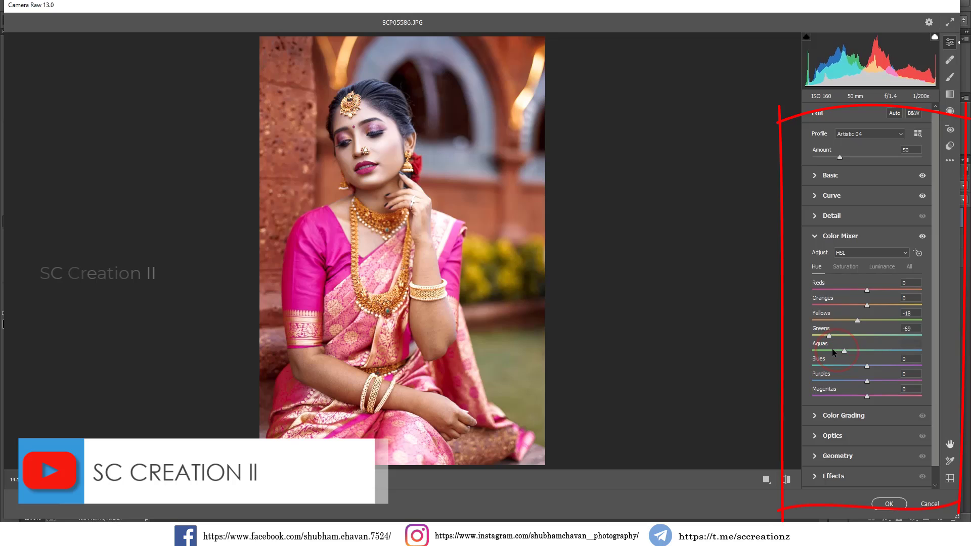
Adjust the HSL saturation to Yellows -54, Greens +20, Aquas -50 and Blues -26
left_click(845, 267)
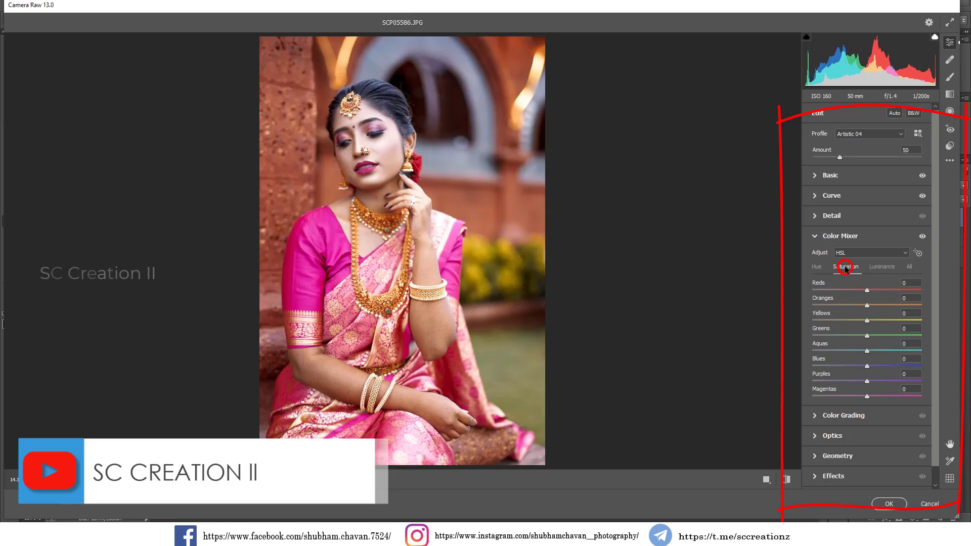
left_click_drag(859, 365, 834, 321)
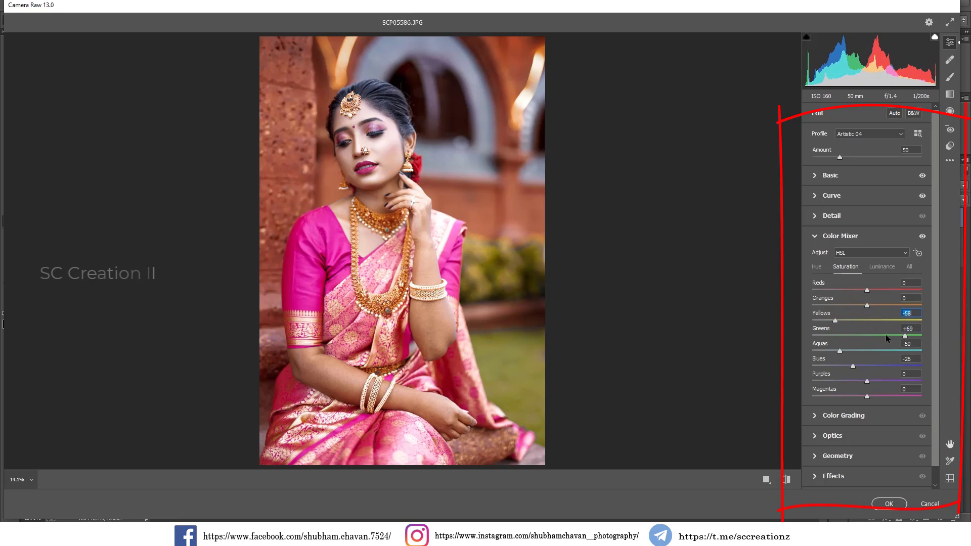
left_click(835, 321)
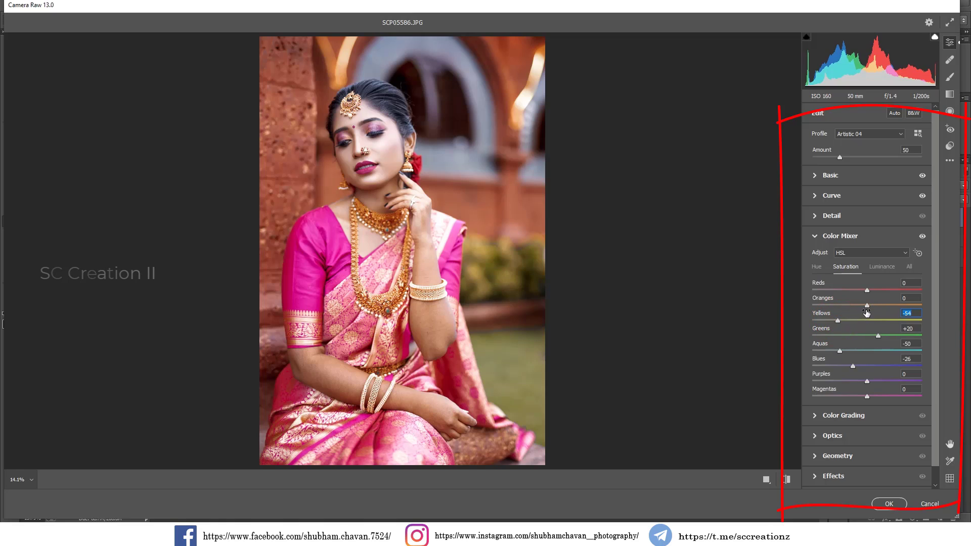
mouse_move(878, 308)
left_mouse_down()
mouse_move(888, 308)
mouse_move(873, 308)
mouse_move(886, 289)
mouse_move(842, 290)
mouse_move(879, 293)
left_mouse_up()
Set the HSL luminance to Reds -5, Oranges +9, Yellows -10, Greens -4, Aquas +42, Blues +26, Purples +9 and Magentas +6
left_click(882, 267)
mouse_move(869, 304)
left_mouse_down()
mouse_move(846, 289)
mouse_move(885, 290)
mouse_move(864, 291)
mouse_move(871, 316)
left_mouse_up()
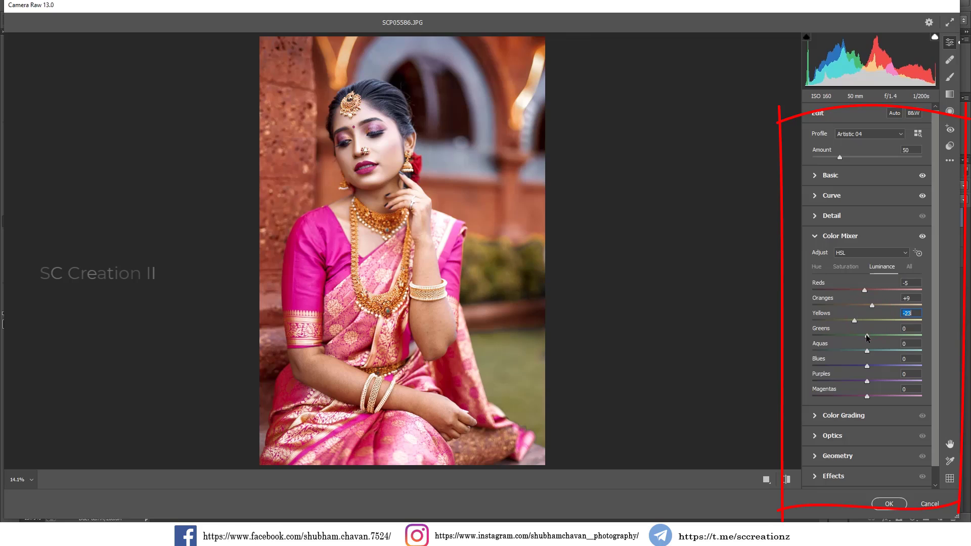
left_click_drag(867, 337, 854, 338)
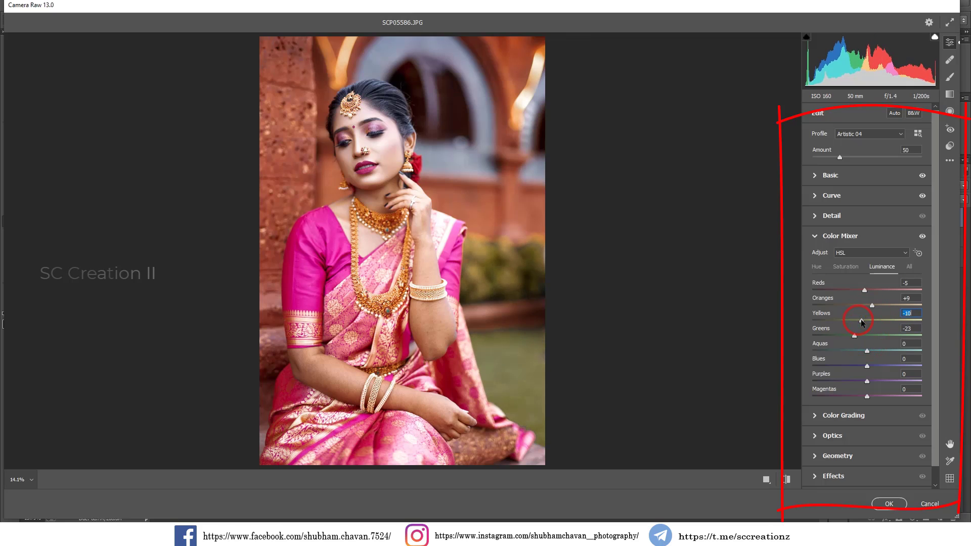
left_click_drag(858, 339, 875, 398)
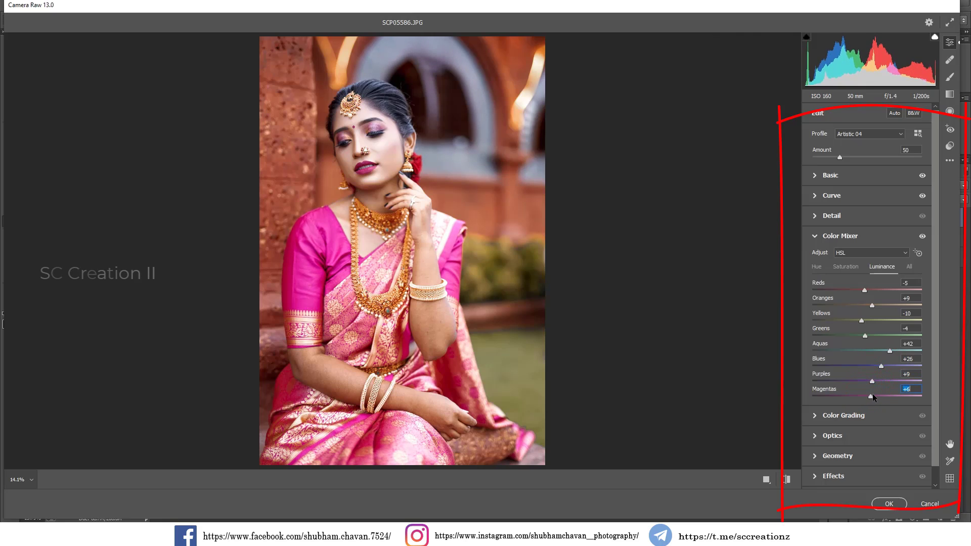
left_click(823, 237)
Set Vignetting to -6 and calibrate the primaries to Red Saturation +4, Green Hue +6 and Saturation +3, Blue Hue -6 and Saturation -6
left_click(823, 318)
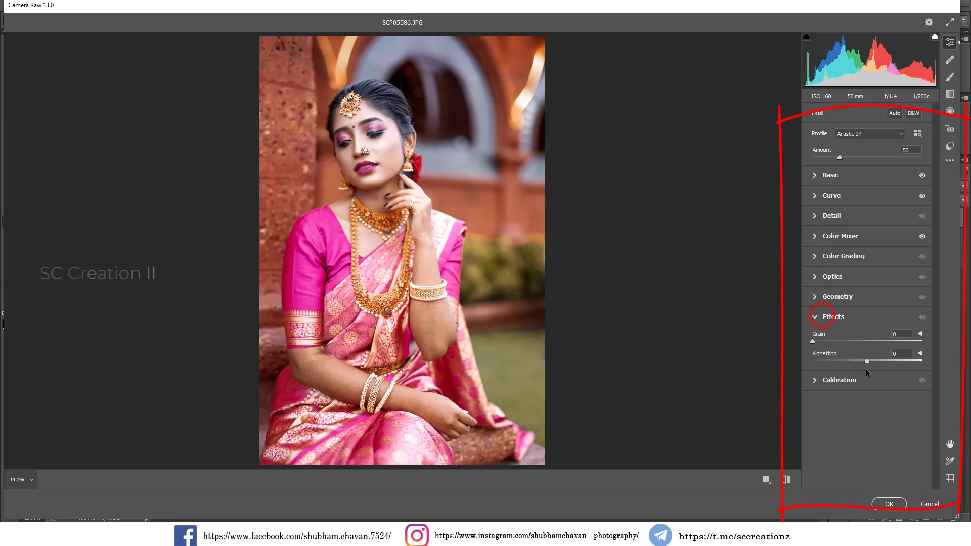
left_click_drag(867, 362, 863, 361)
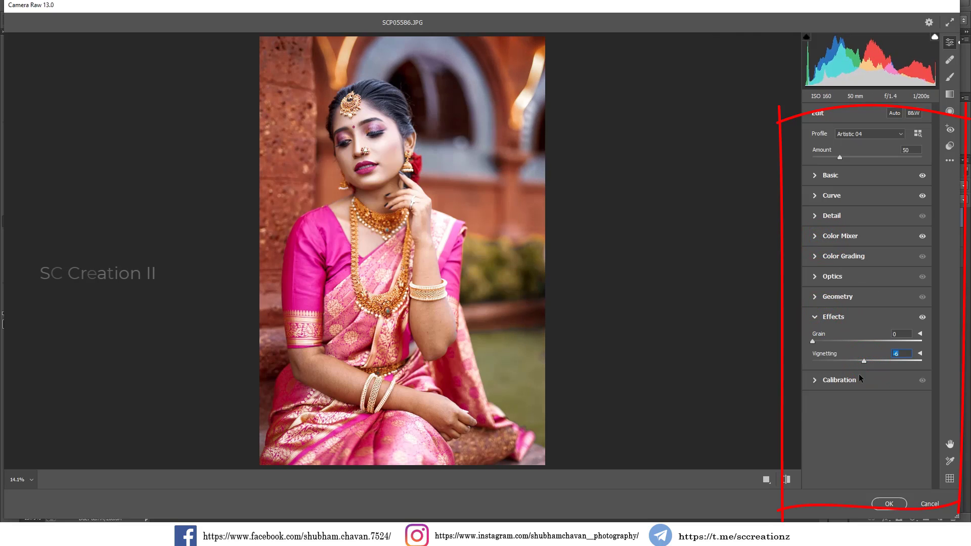
left_click(857, 378)
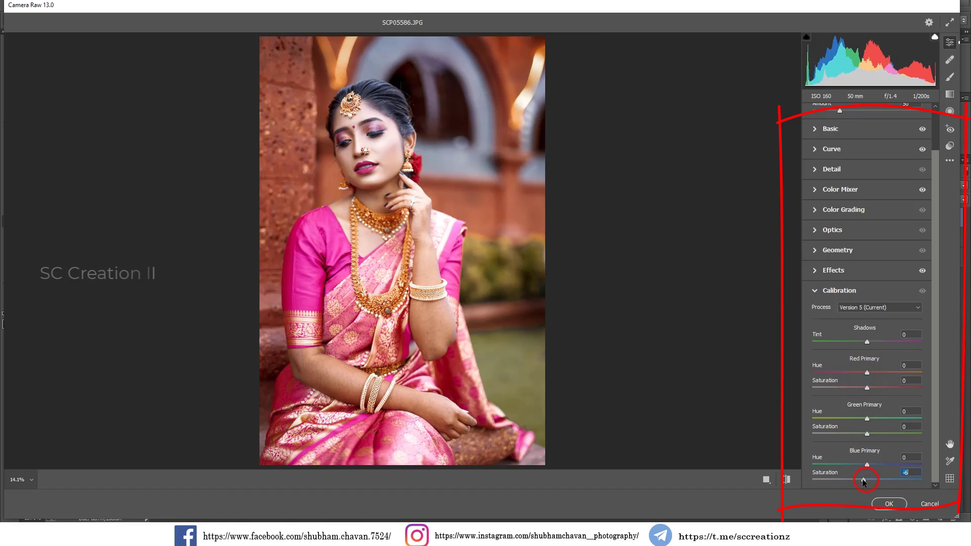
left_click_drag(867, 465, 870, 424)
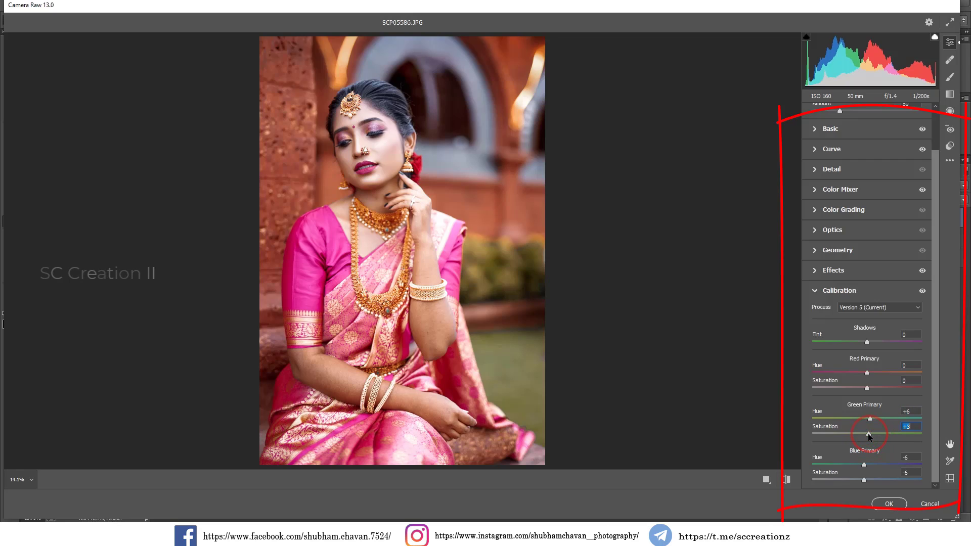
double_click(871, 372)
mouse_move(868, 387)
left_mouse_down()
mouse_move(880, 390)
mouse_move(870, 388)
left_mouse_up()
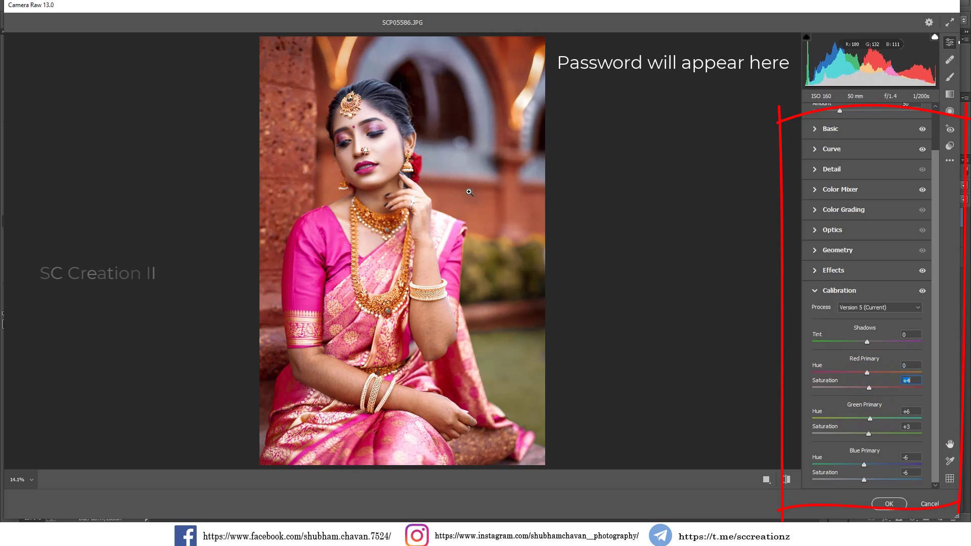
Examine the graded portrait up close and compare the before and after versions of the face side by side
left_click(374, 146)
left_click(451, 243)
left_click(840, 290)
left_click(767, 479)
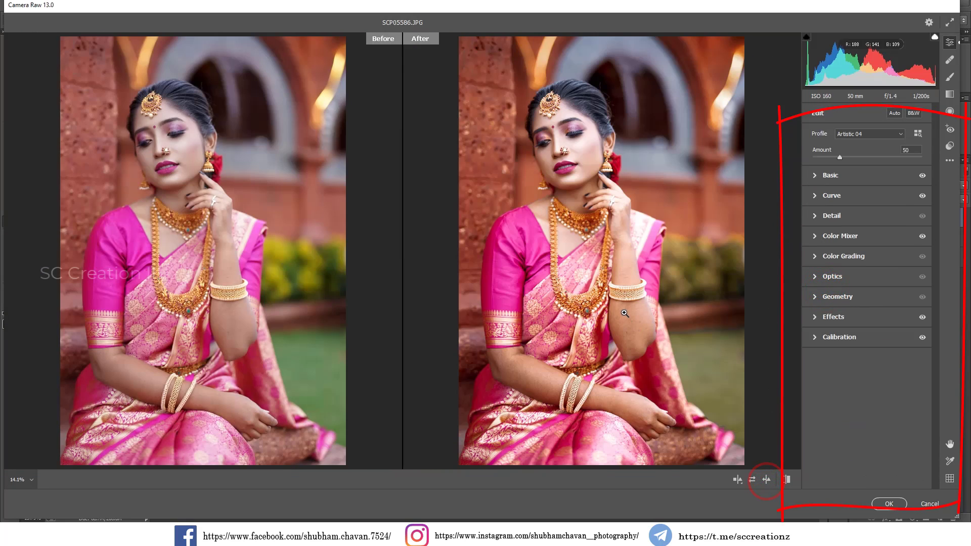
left_click(564, 140)
left_click(631, 185)
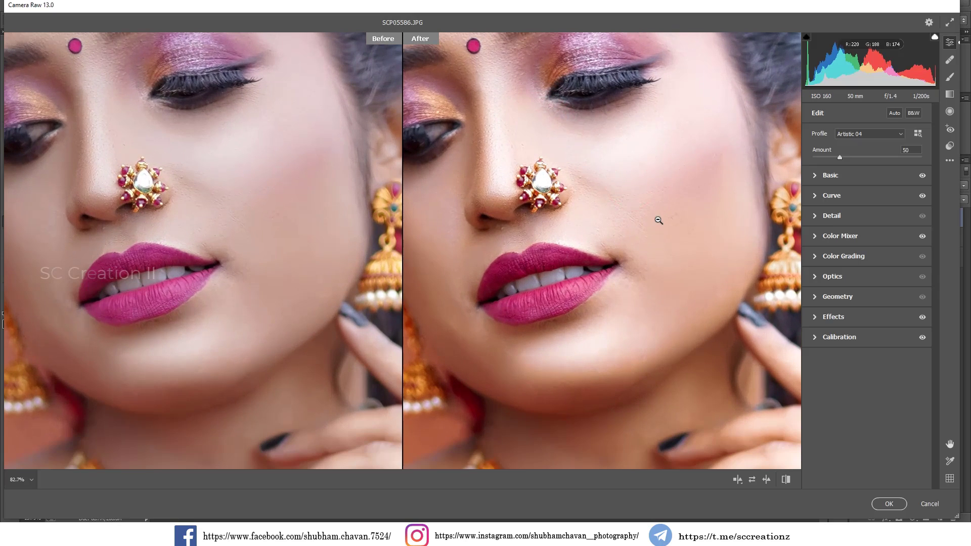
left_click(659, 220, "alt")
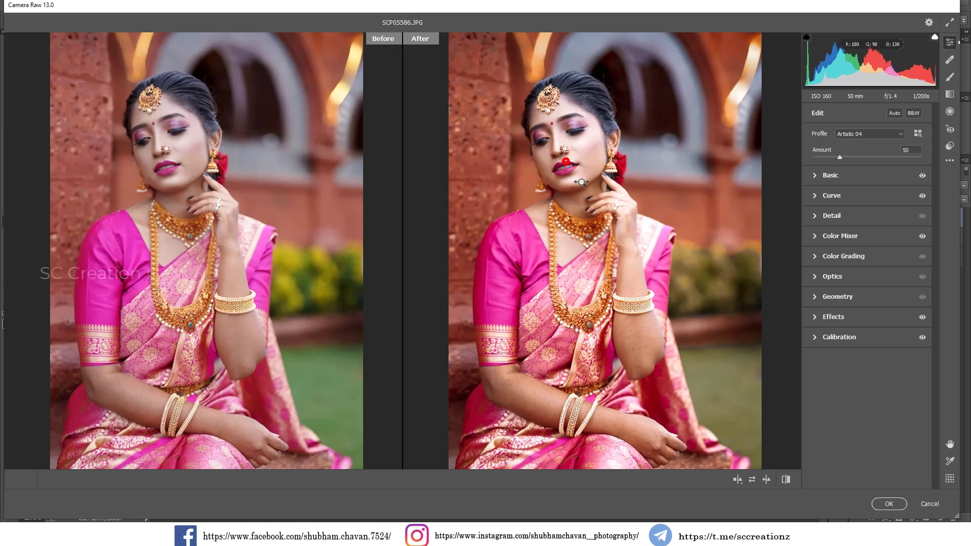
left_click(582, 182)
left_click(586, 213)
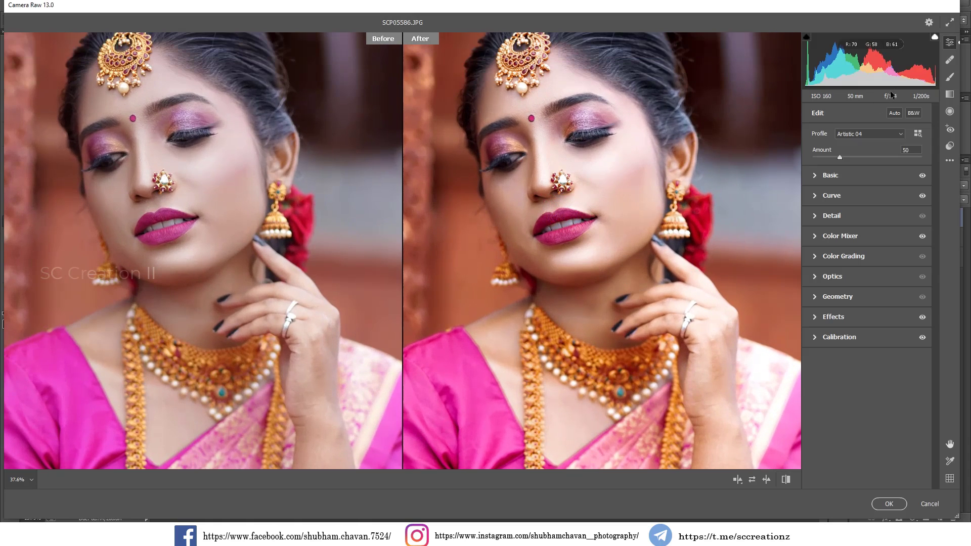
Brighten the facial skin with a size 7 adjustment brush, setting its Highlights to +11 and raising its Shadows and Contrast
left_click(950, 77)
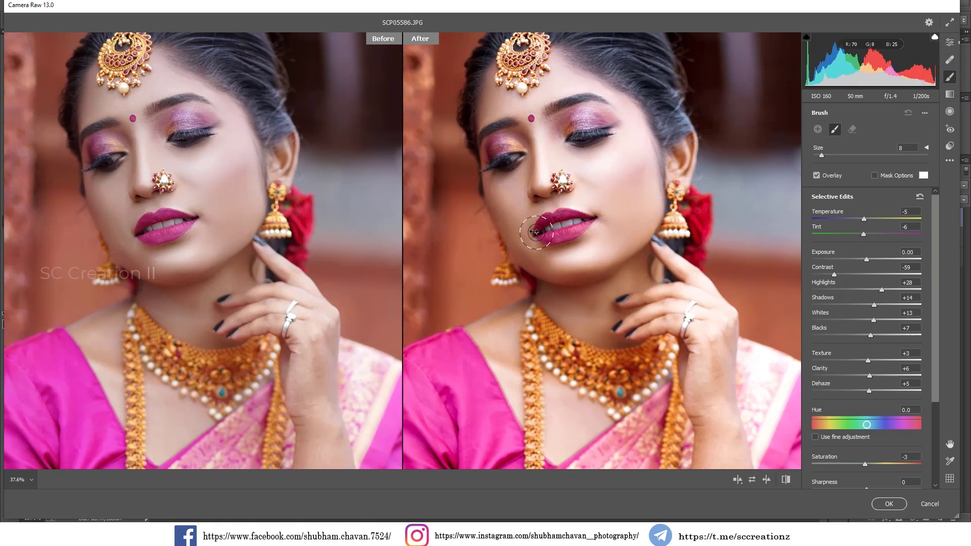
key("bracketleft")
left_click(496, 195)
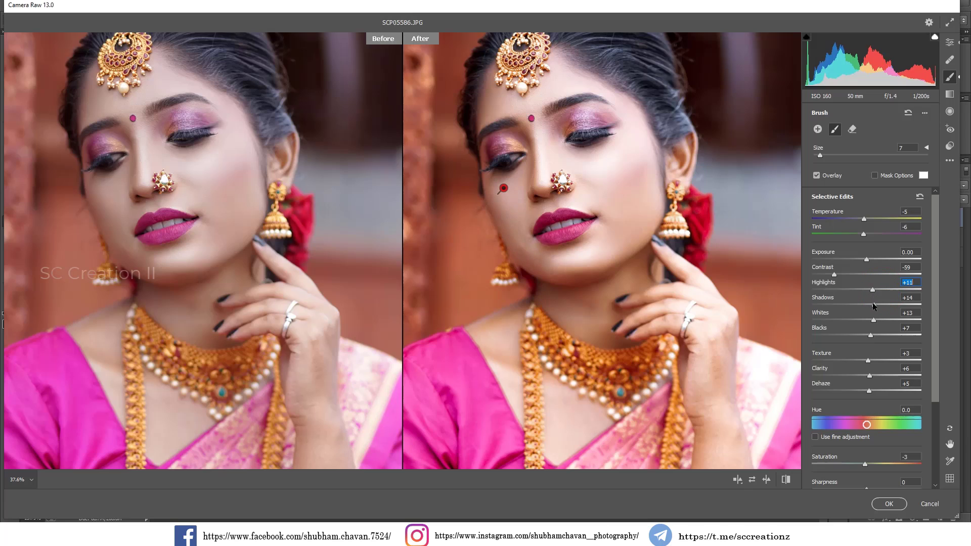
left_click_drag(874, 305, 884, 309)
left_click(843, 273)
left_click(950, 42)
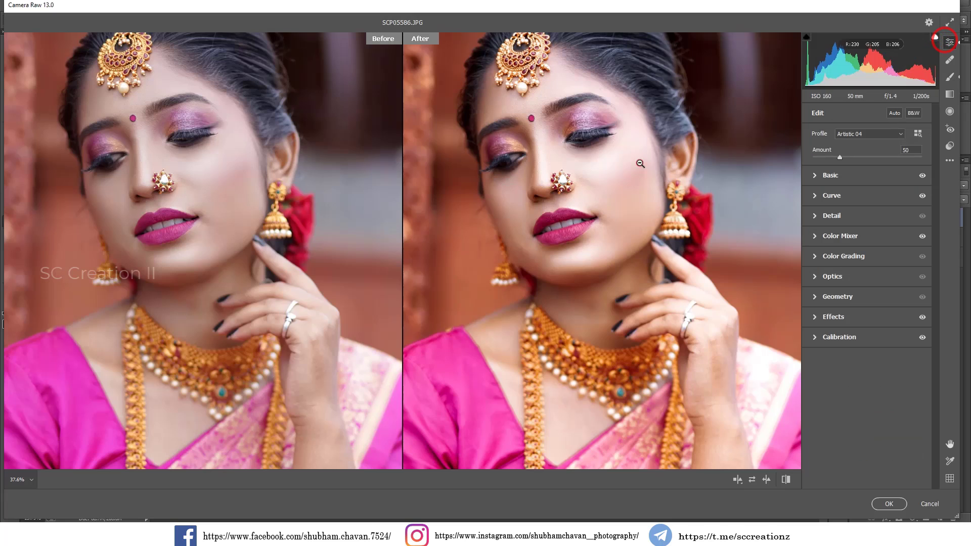
Apply the Camera Raw adjustments and compare the result by toggling the Color grading layer's visibility
left_click(640, 163)
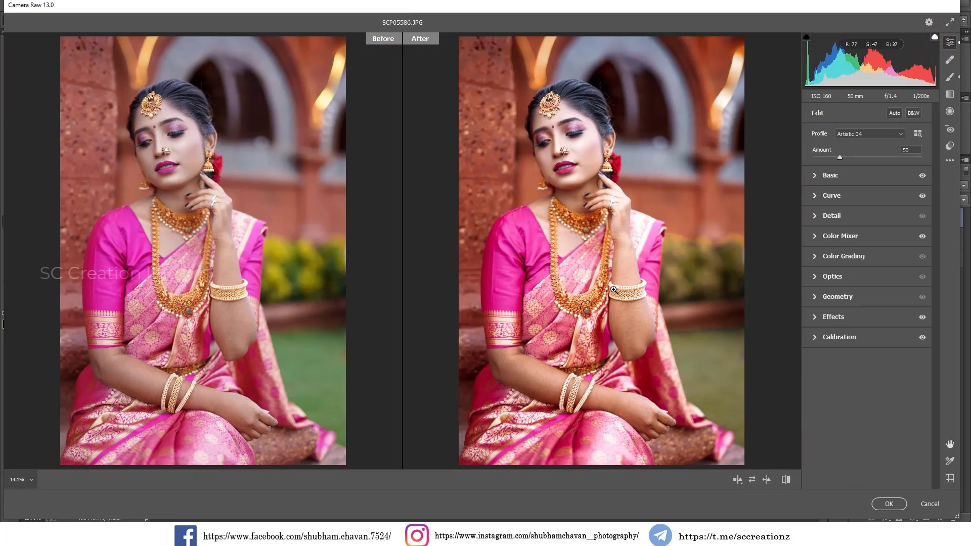
left_click(893, 504)
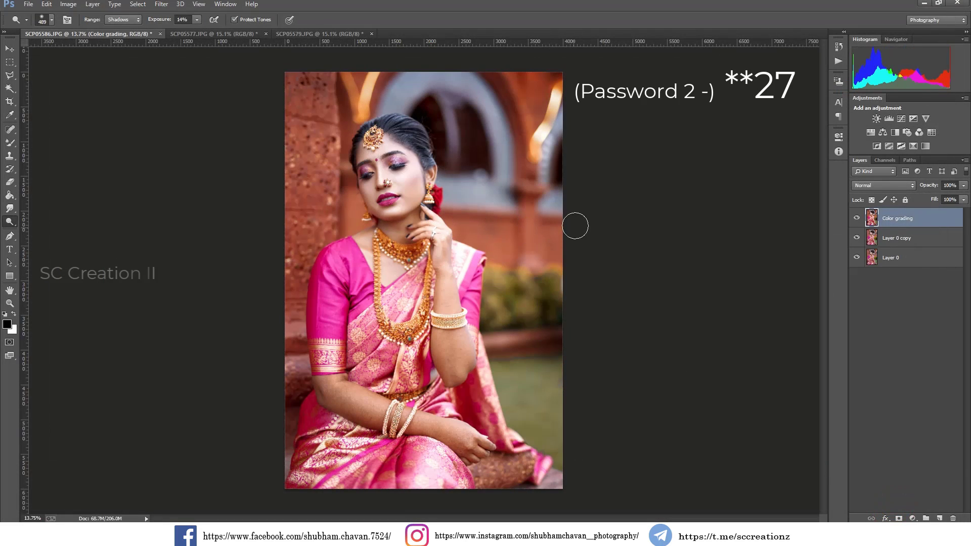
left_click(856, 219)
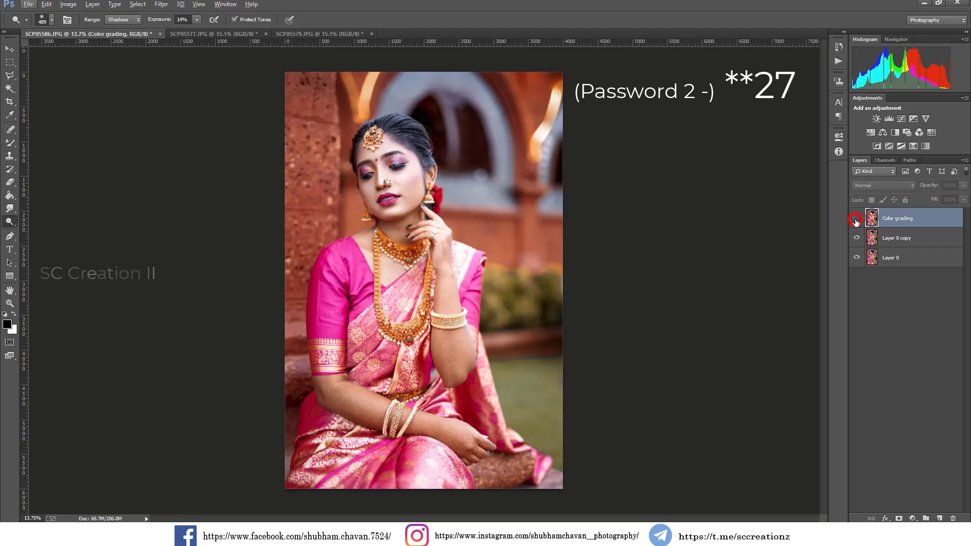
left_click(857, 219)
left_click(856, 219)
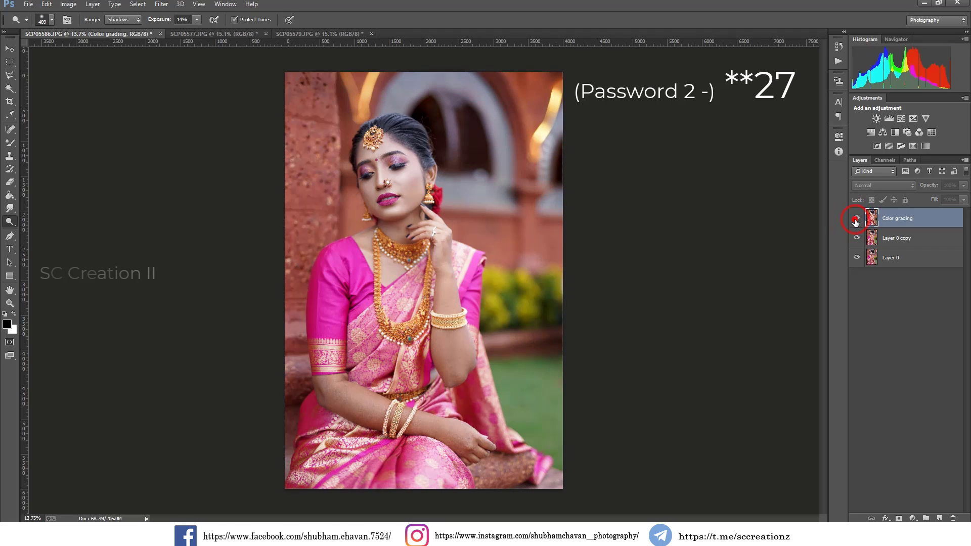
left_click(856, 220)
Add a Selective Color adjustment layer with Cyan +8% and increased Magenta in the Reds, and hide it to compare
left_click(918, 518)
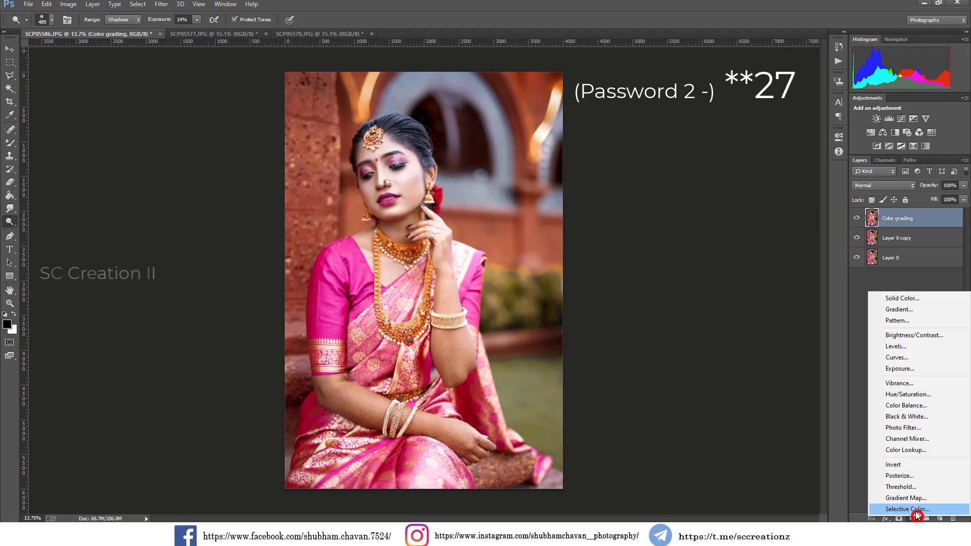
left_click(895, 509)
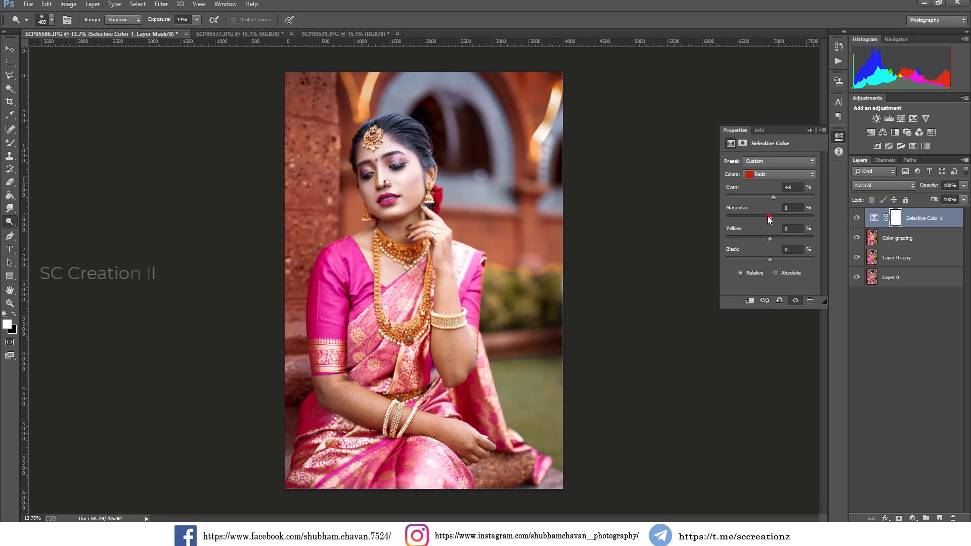
mouse_move(769, 218)
left_mouse_down()
mouse_move(749, 217)
mouse_move(777, 220)
left_mouse_up()
left_click(809, 131)
left_click(857, 218)
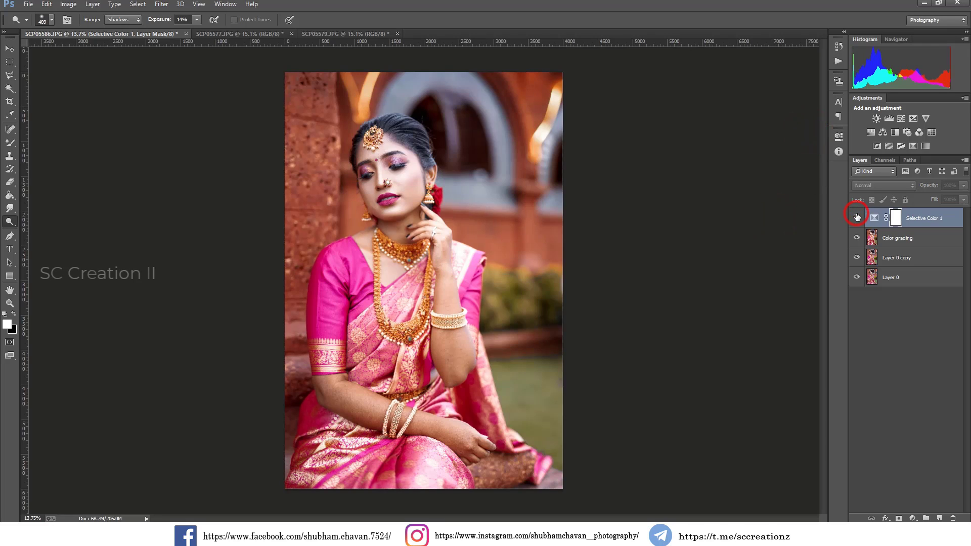
Show the Selective Color adjustment, merge it down into the Color grading layer, and toggle that layer's visibility to compare
left_click(857, 218)
right_click(924, 219)
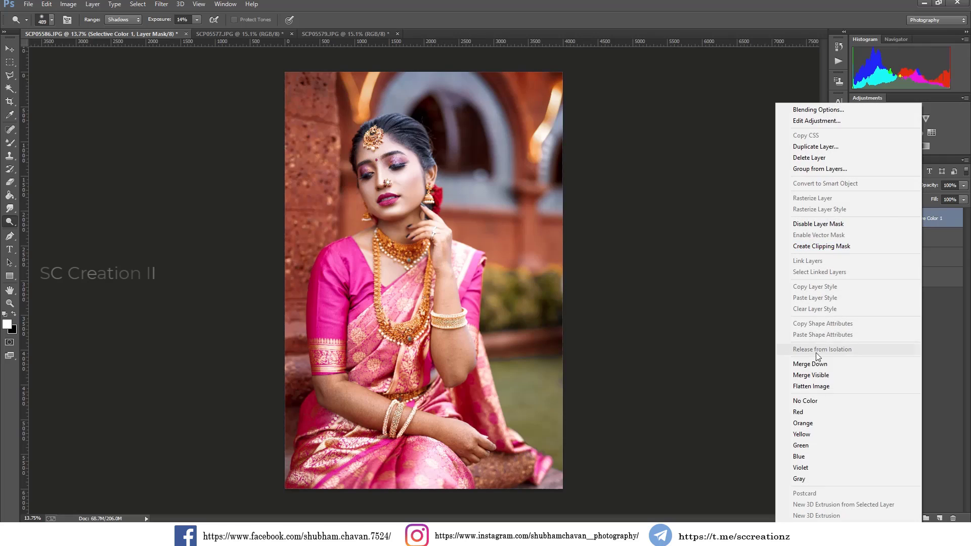
left_click(815, 360)
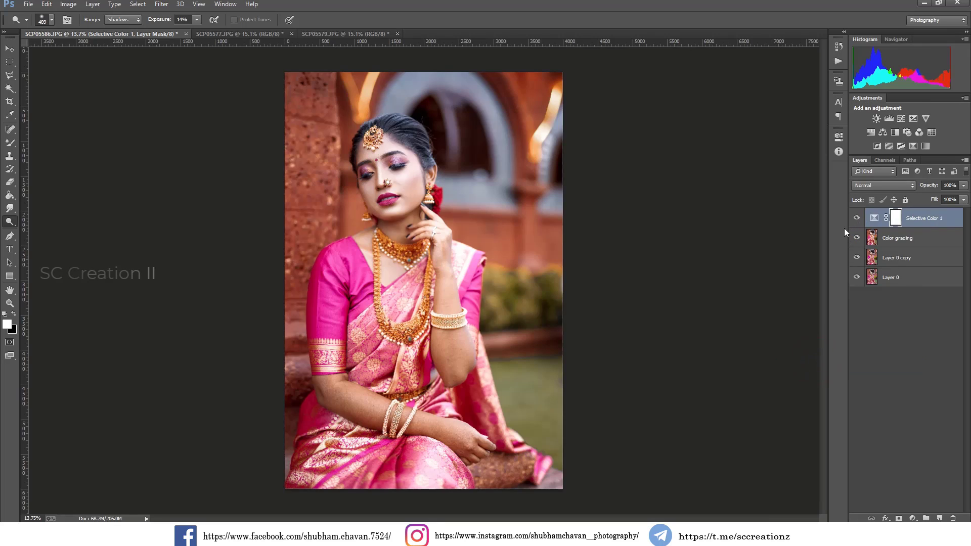
left_click(857, 218)
left_click(857, 231)
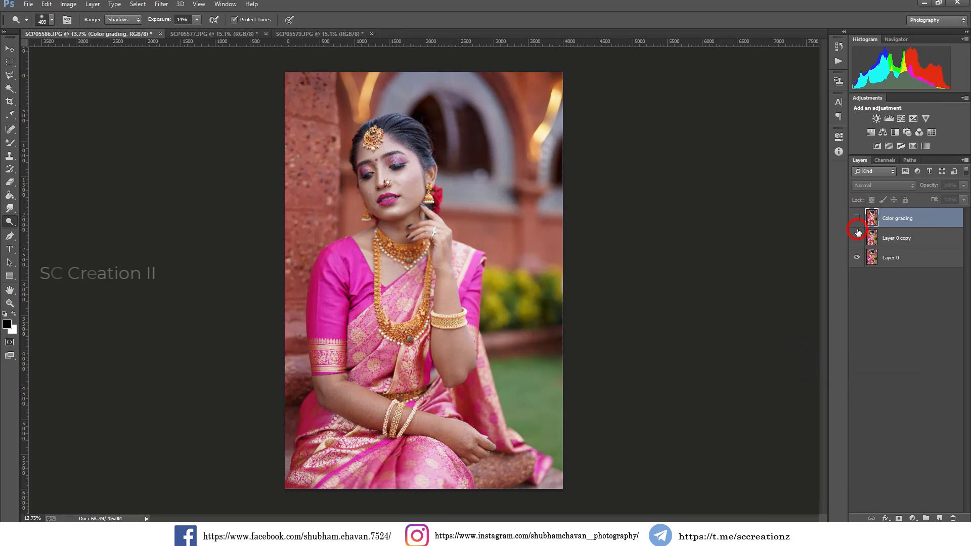
left_click(857, 236)
left_click(857, 217)
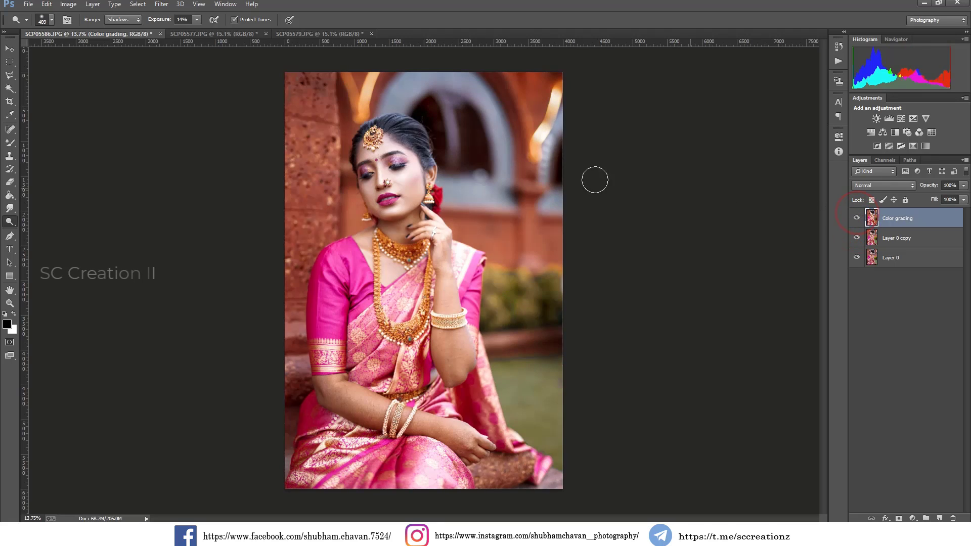
Blend the facial skin along the cheek beside the lips on the Color grading layer with the Mixer Brush
scroll(384, 182, "up", 10)
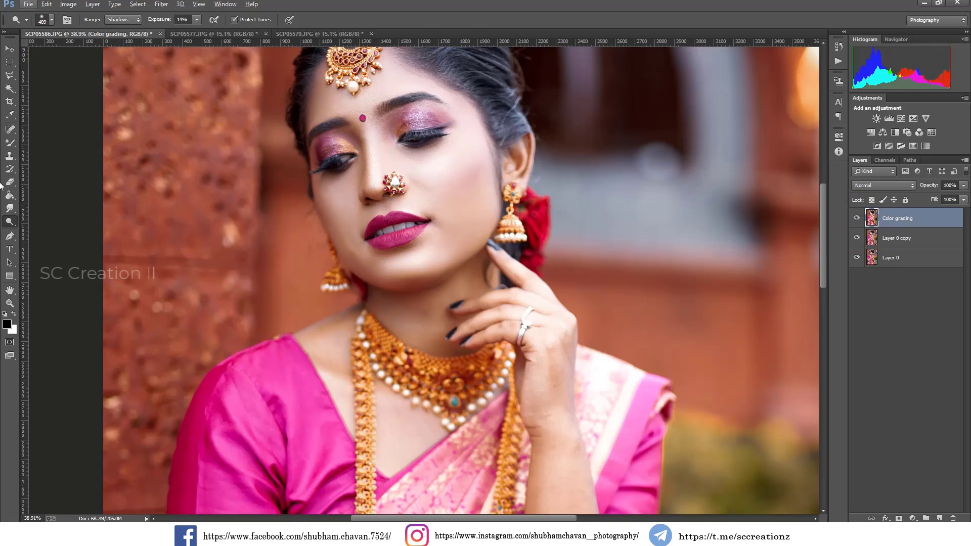
left_click(9, 143)
scroll(318, 238, "up", 3)
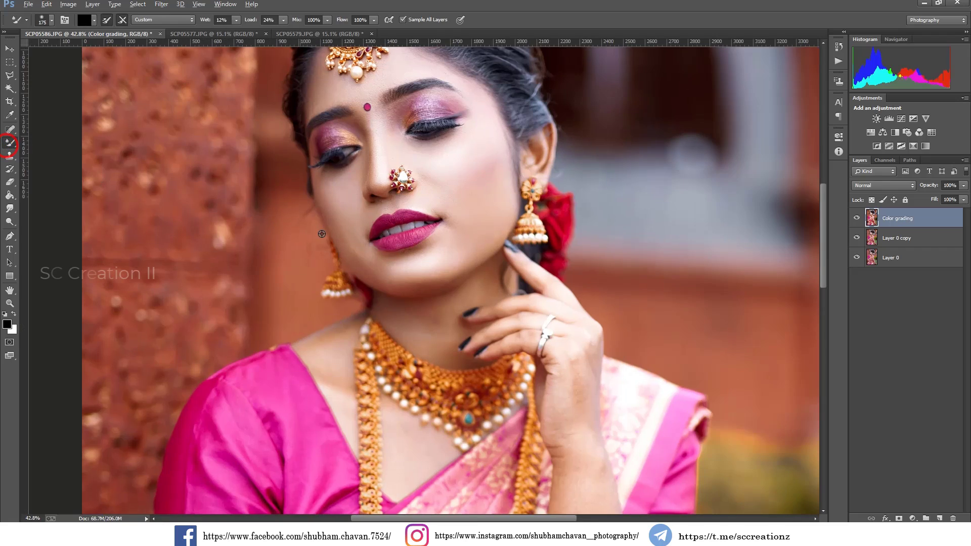
mouse_move(349, 210)
left_mouse_down()
mouse_move(369, 261)
mouse_move(345, 206)
mouse_move(363, 248)
left_mouse_up()
scroll(625, 268, "up", 2)
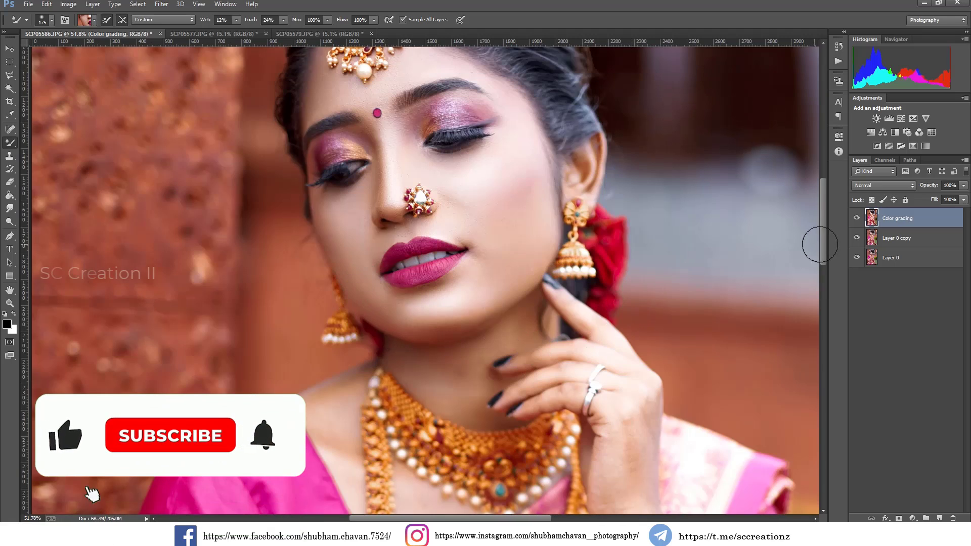
Compare the face before and after by toggling the Color grading layer's visibility, and review the whole portrait
left_click(857, 220)
left_click(857, 218)
scroll(609, 220, "down", 5)
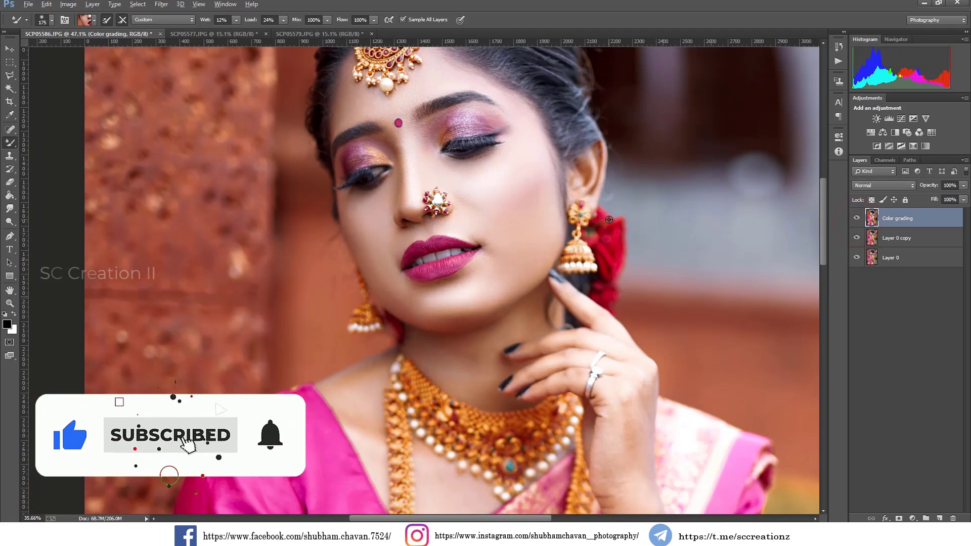
scroll(609, 220, "down", 2)
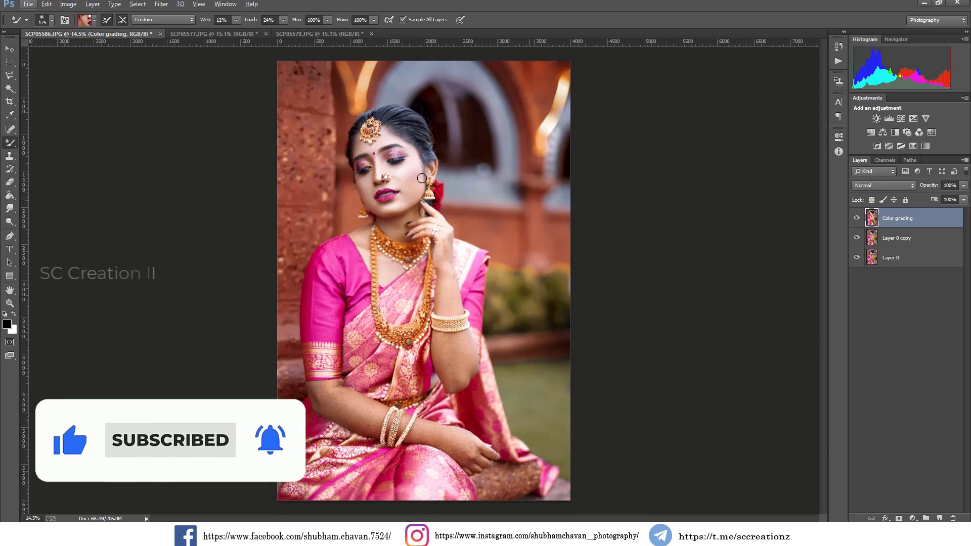
Apply the last-used Camera Raw Filter settings to SCP05577.JPG and compare the photo before and after the grade
left_click(205, 34)
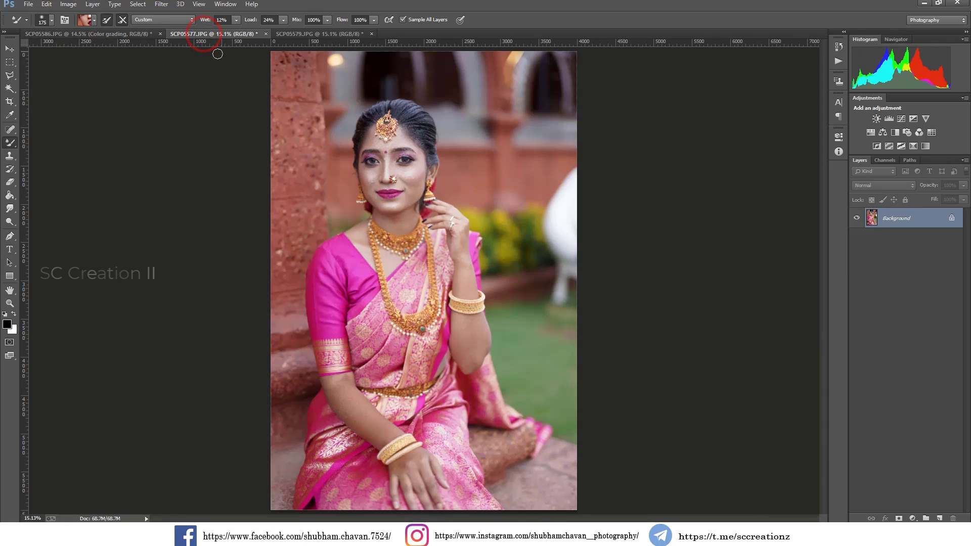
left_click(161, 4)
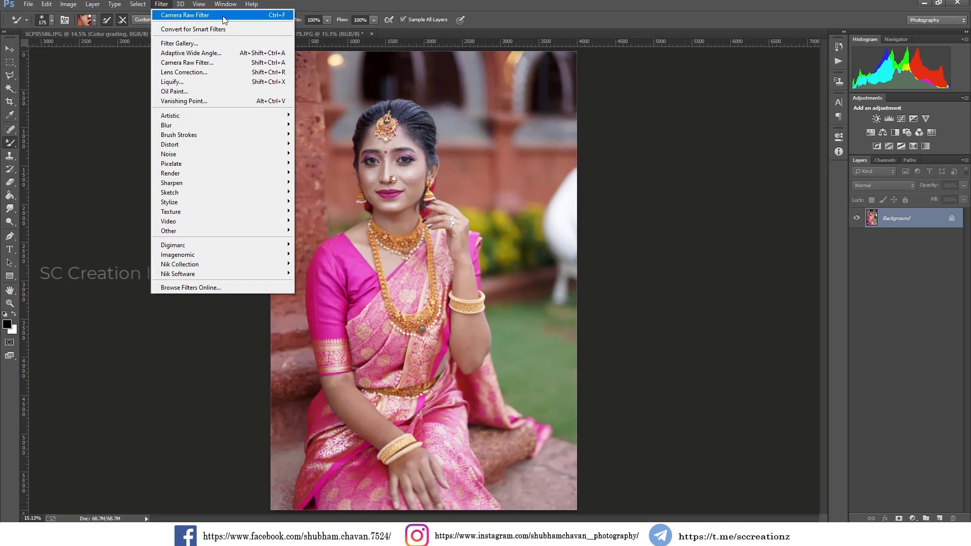
left_click(223, 20)
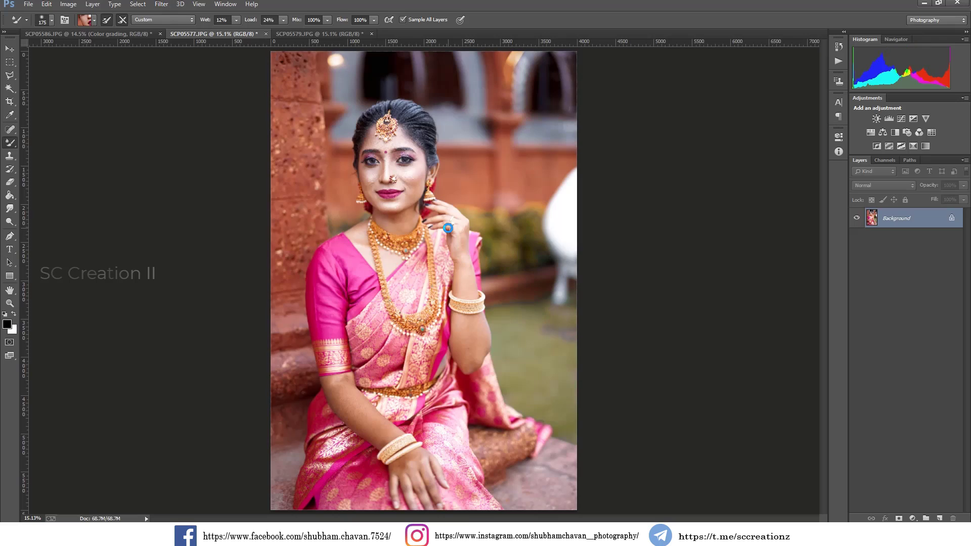
scroll(448, 228, "down", 2)
scroll(448, 228, "up", 1)
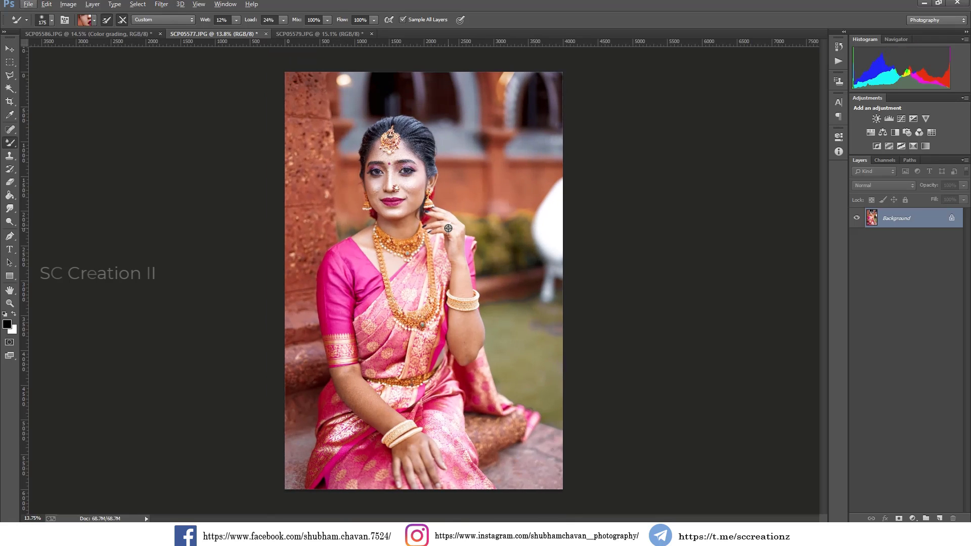
key("ctrl+z")
key("ctrl+z")
key("ctrl+z")
key("ctrl+z")
Apply the last-used Camera Raw Filter settings to SCP05579.JPG and compare its ungraded and graded versions
left_click(302, 33)
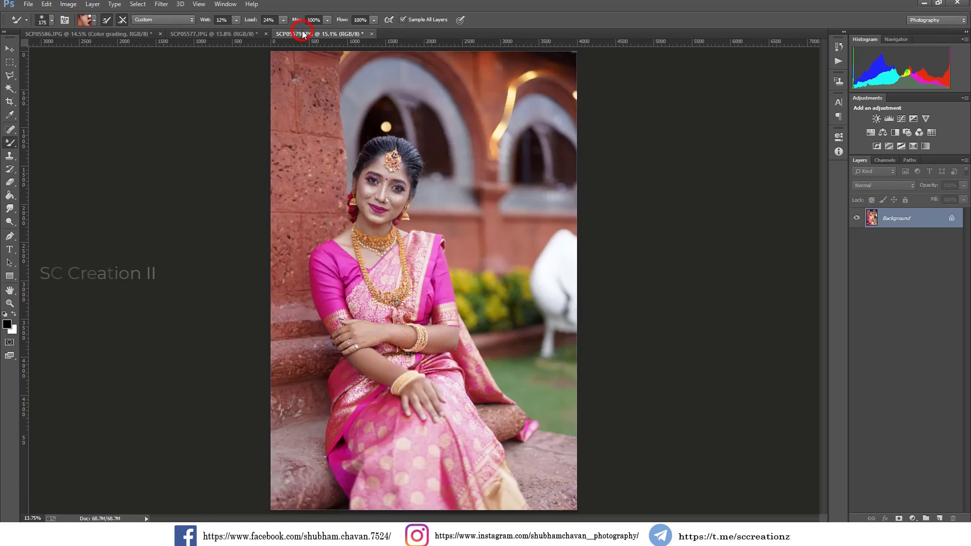
left_click(161, 4)
left_click(238, 17)
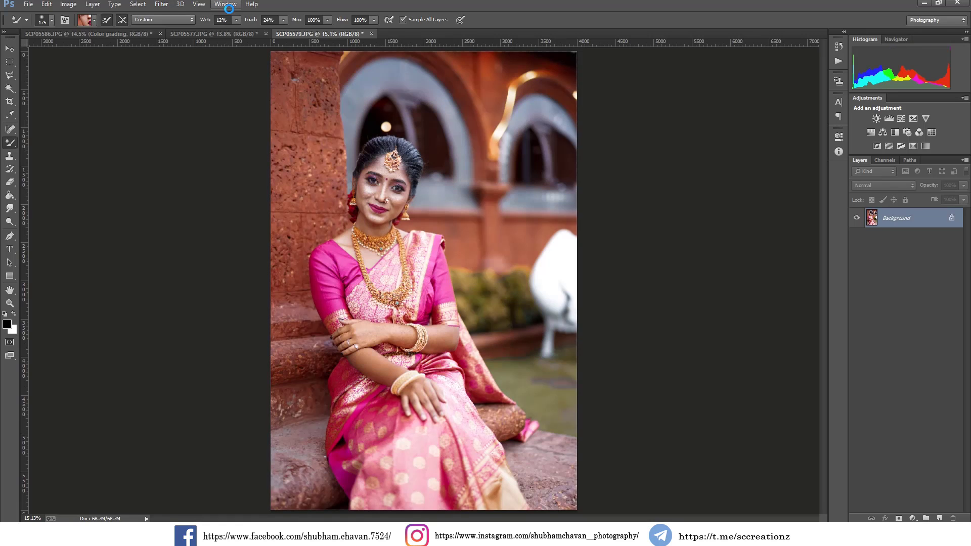
key("ctrl+z")
key("ctrl+z")
key("ctrl+z")
key("ctrl+z")
Review the graded SCP05577.JPG and return to the finished portrait SCP05586.JPG
left_click(197, 34)
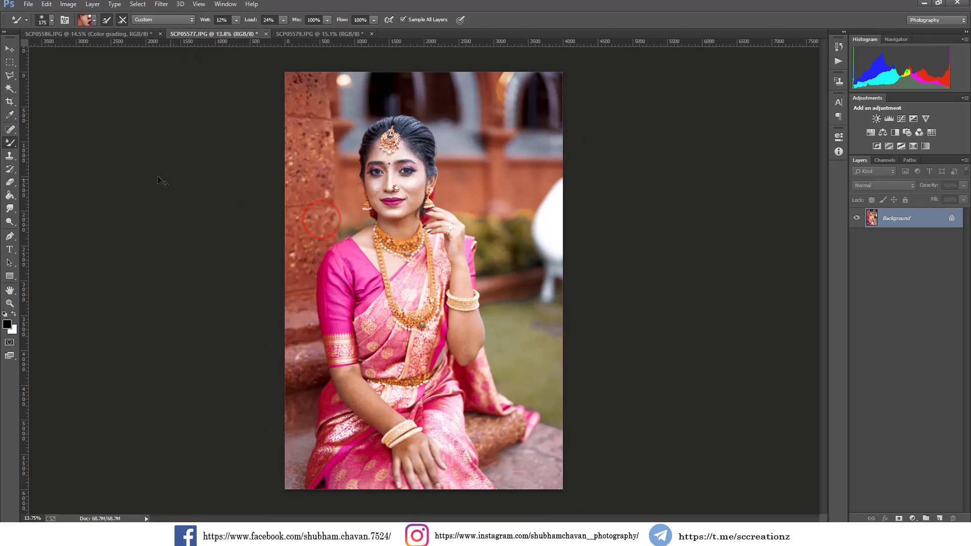
left_click(101, 34)
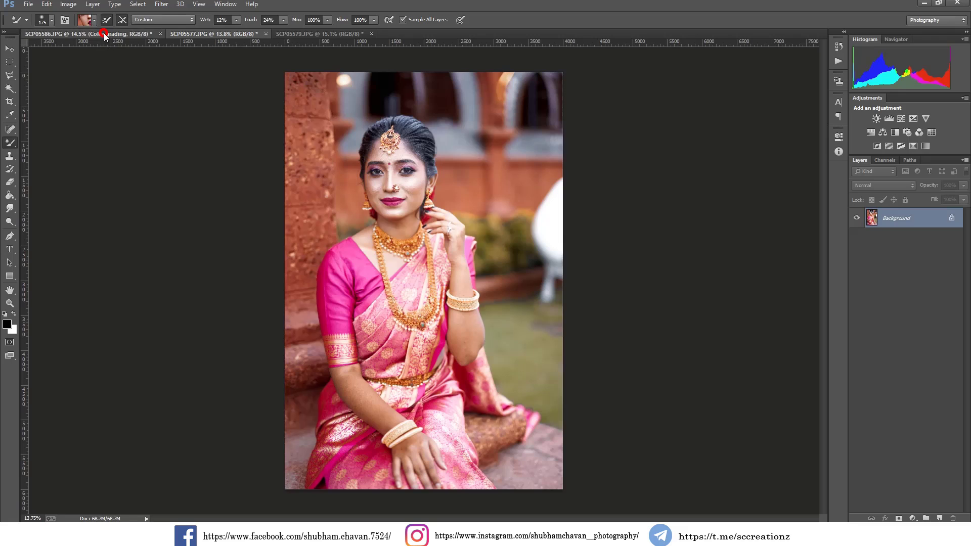
scroll(455, 160, "up", 1)
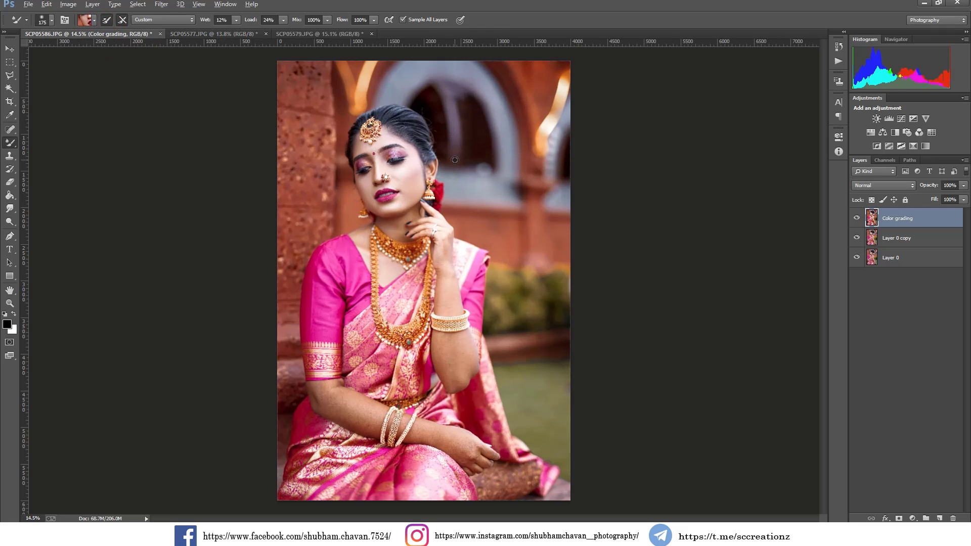